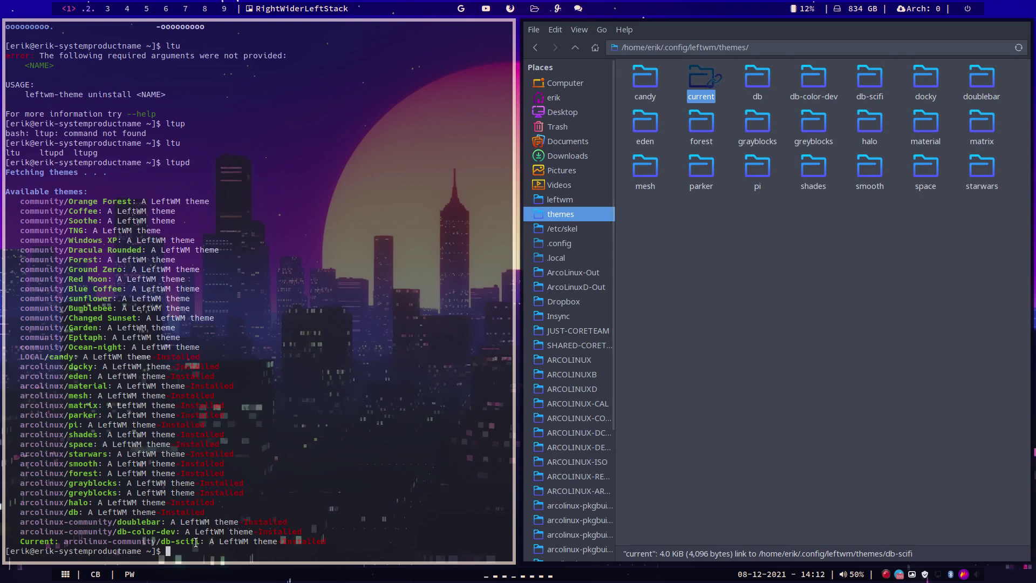
Step: In the LeftWM themes folder, confirm the 'current' link points to the db-scifi theme
left_click(774, 303)
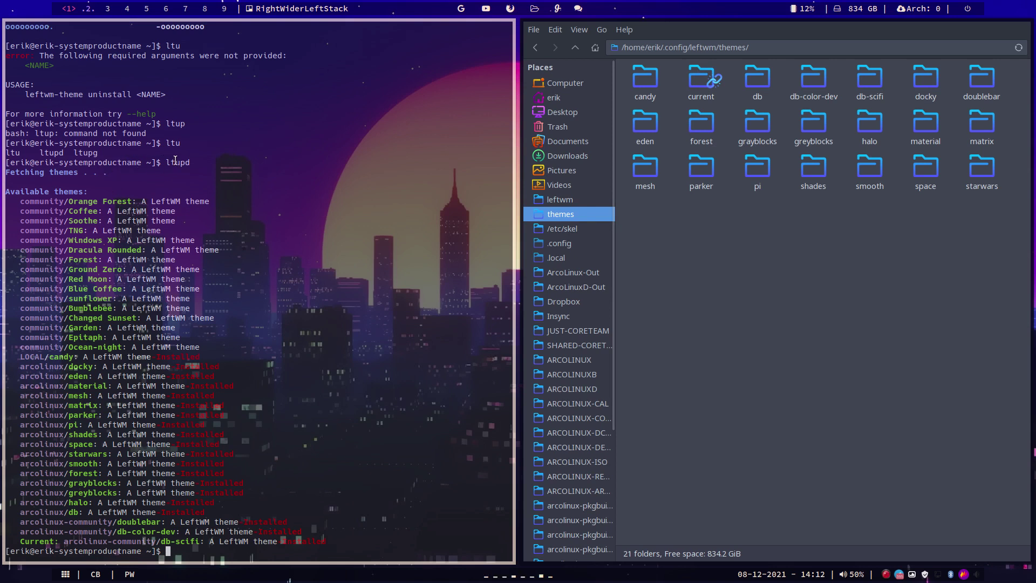
left_click_drag(20, 541, 107, 541)
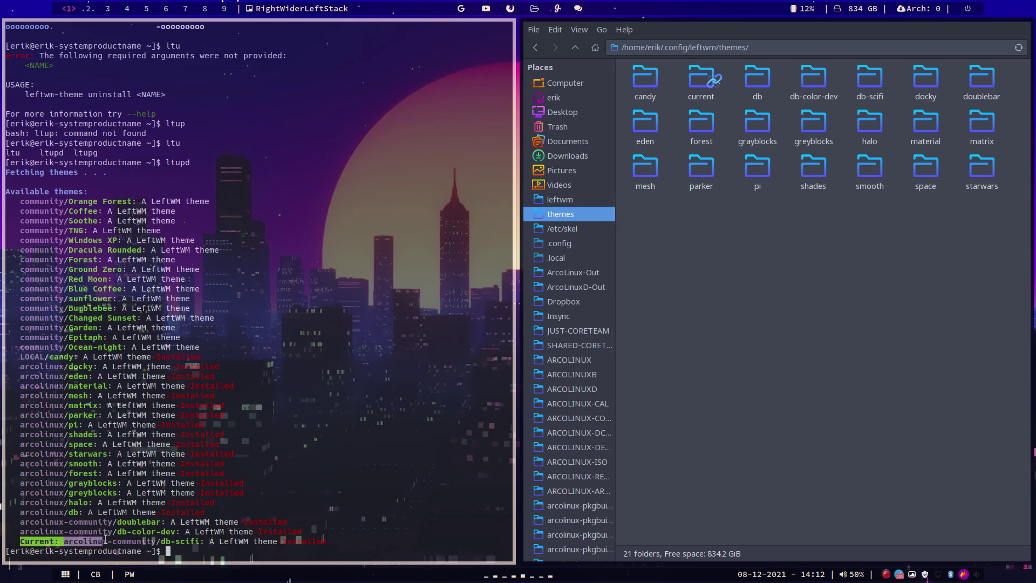
left_click(710, 81)
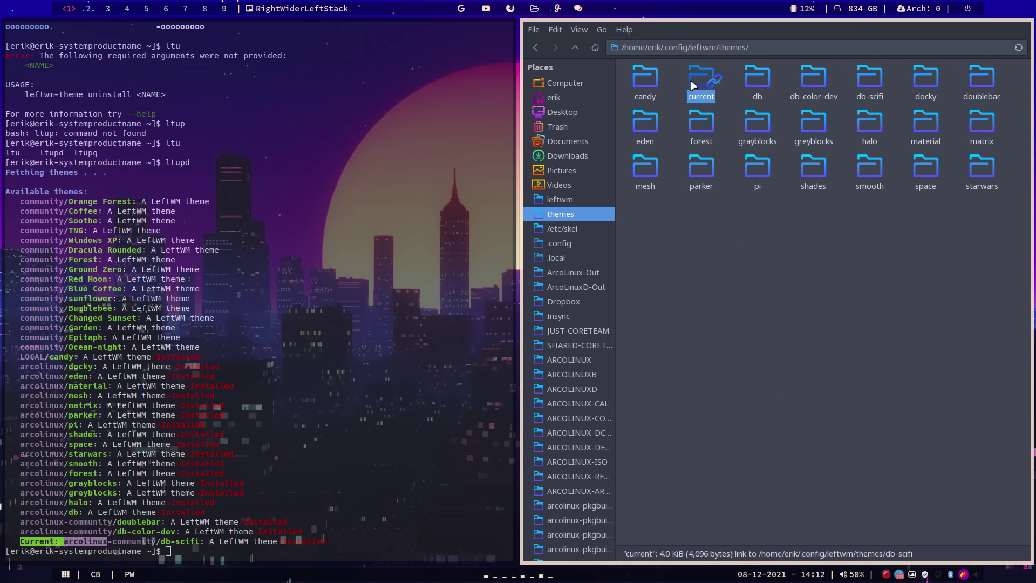
Step: Open the db-scifi theme folder and show its hidden files
double_click(879, 88)
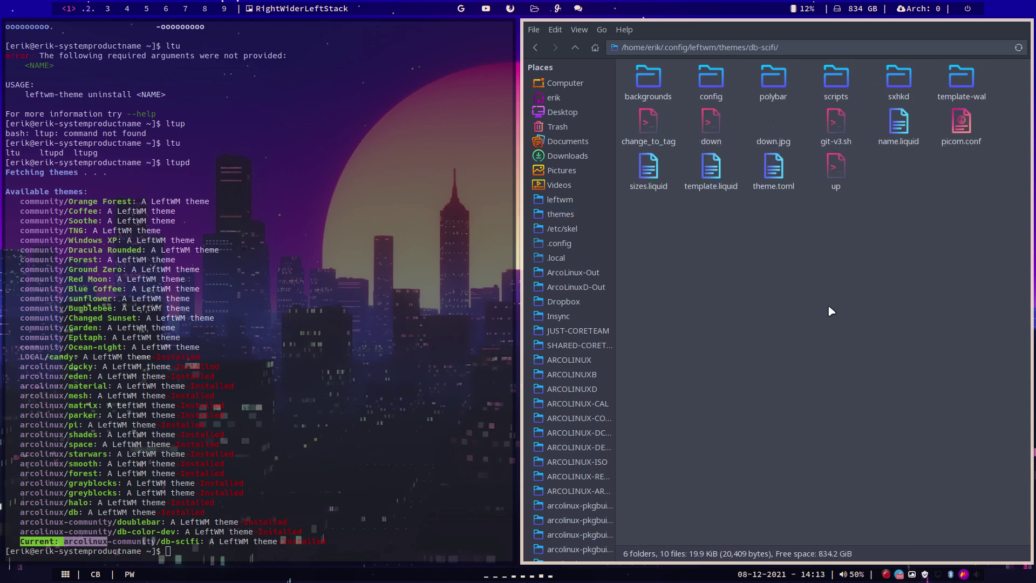
key("ctrl+h")
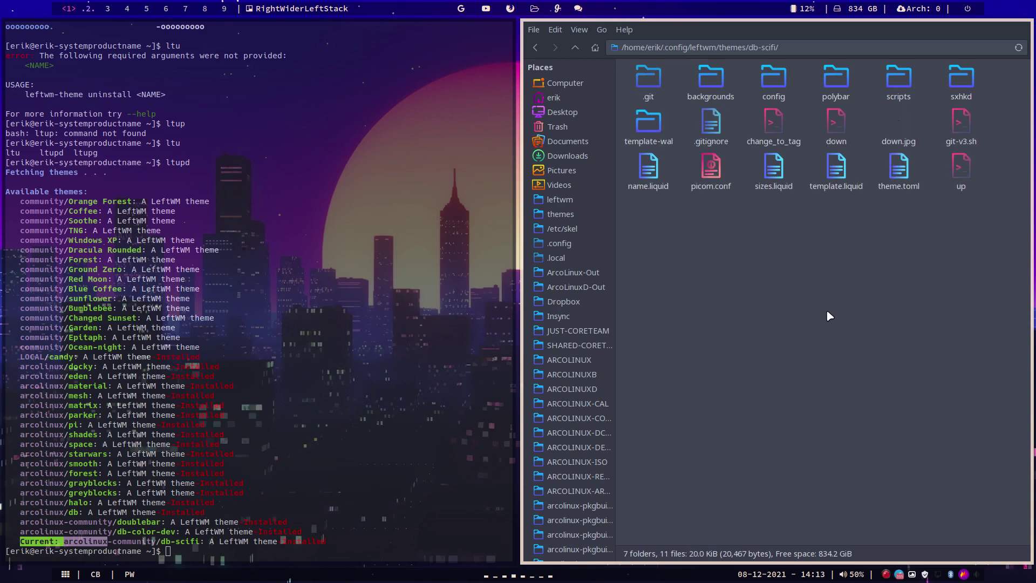
key("Right")
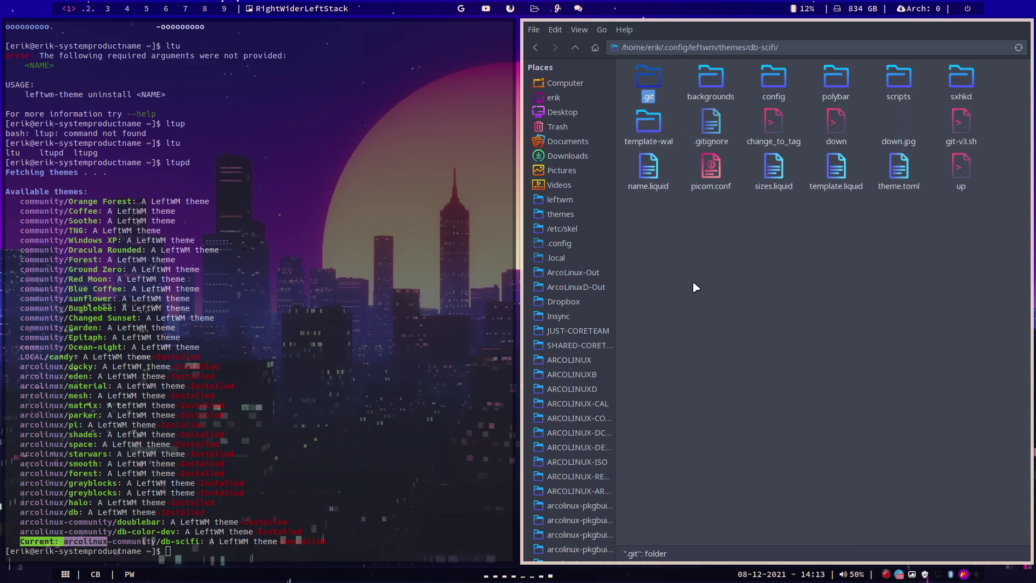
Step: Run 'git pull' in a terminal opened in db-scifi, close the terminals, and select .git
right_click(690, 259)
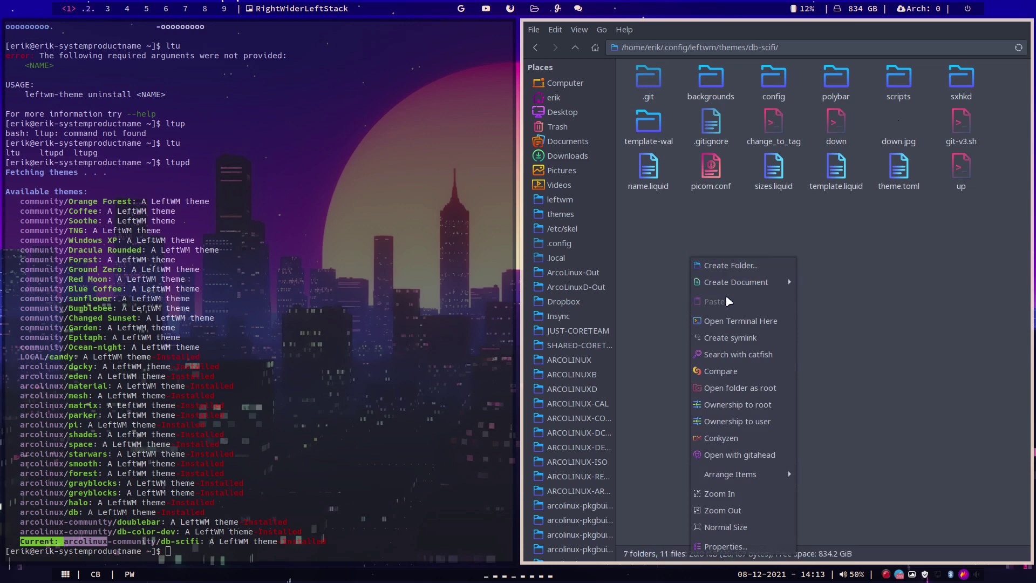
left_click(739, 321)
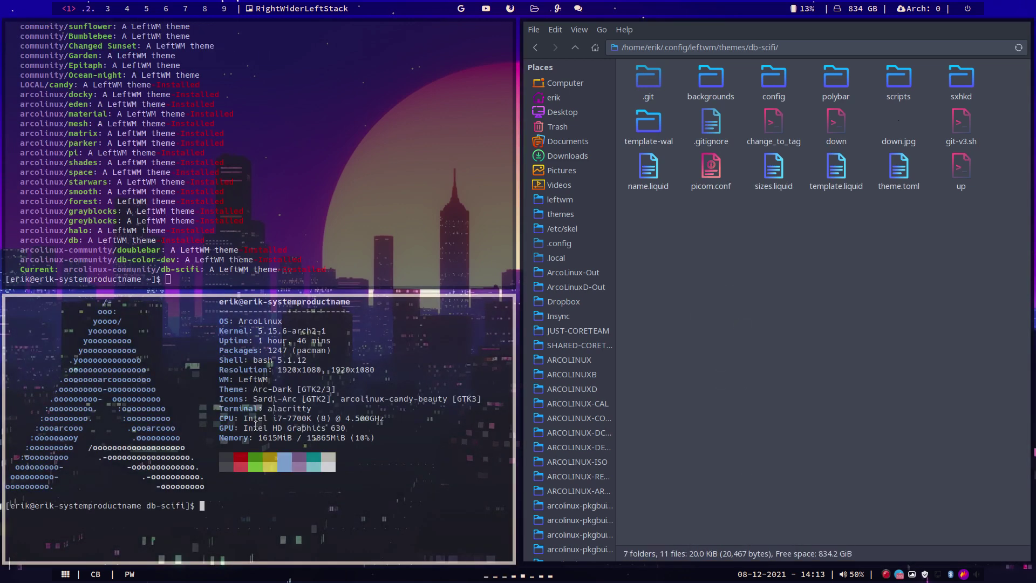
type("git pull")
key("Return")
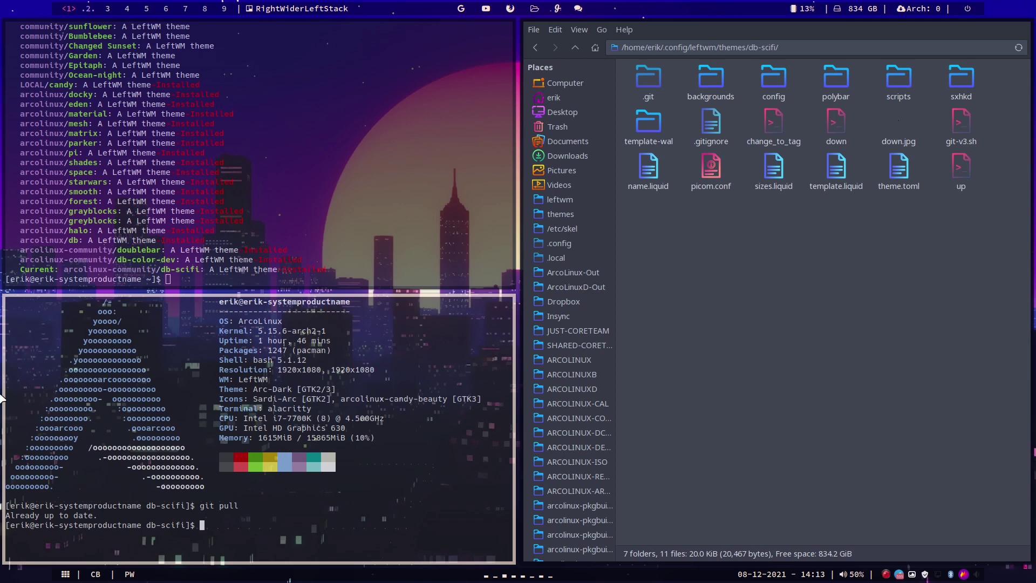
key("super+shift+q")
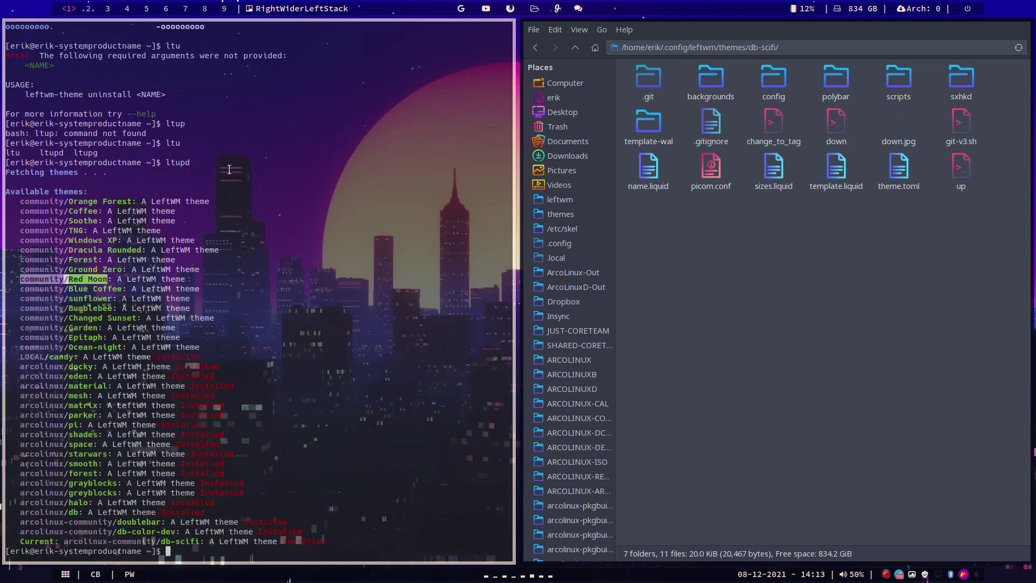
key("super+shift+q")
left_click(133, 79)
double_click(132, 79)
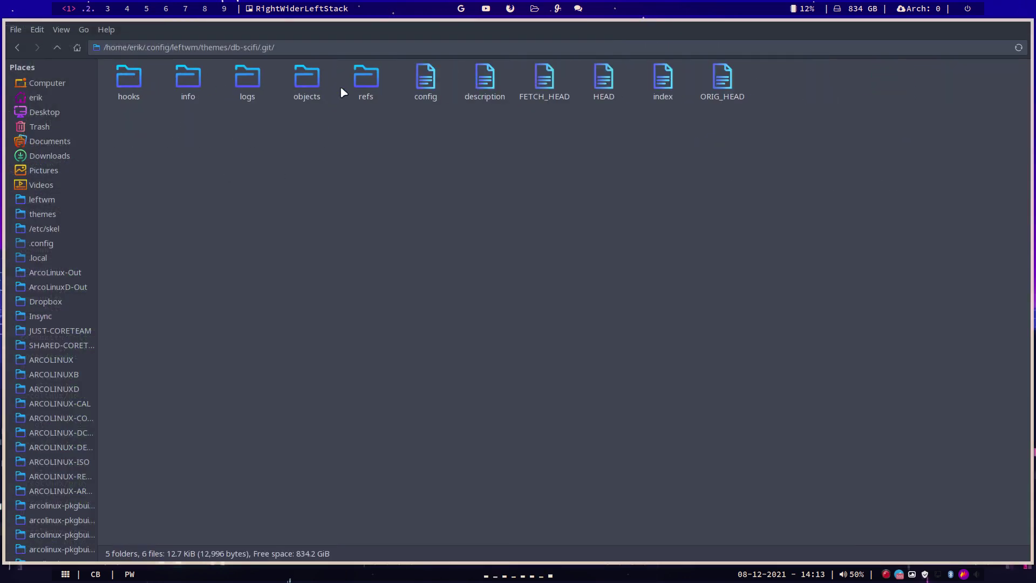
double_click(426, 80)
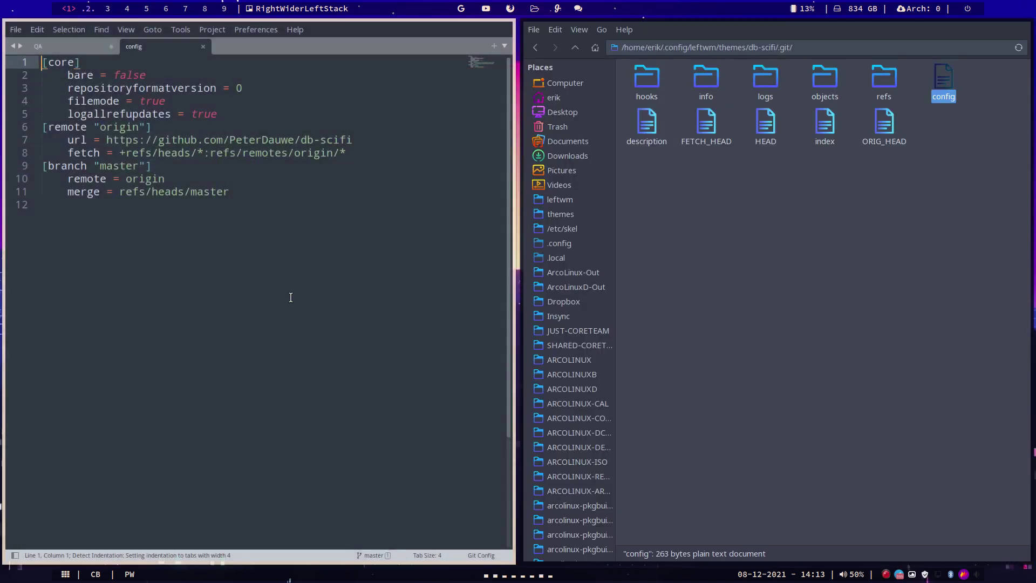
left_click_drag(103, 141, 352, 142)
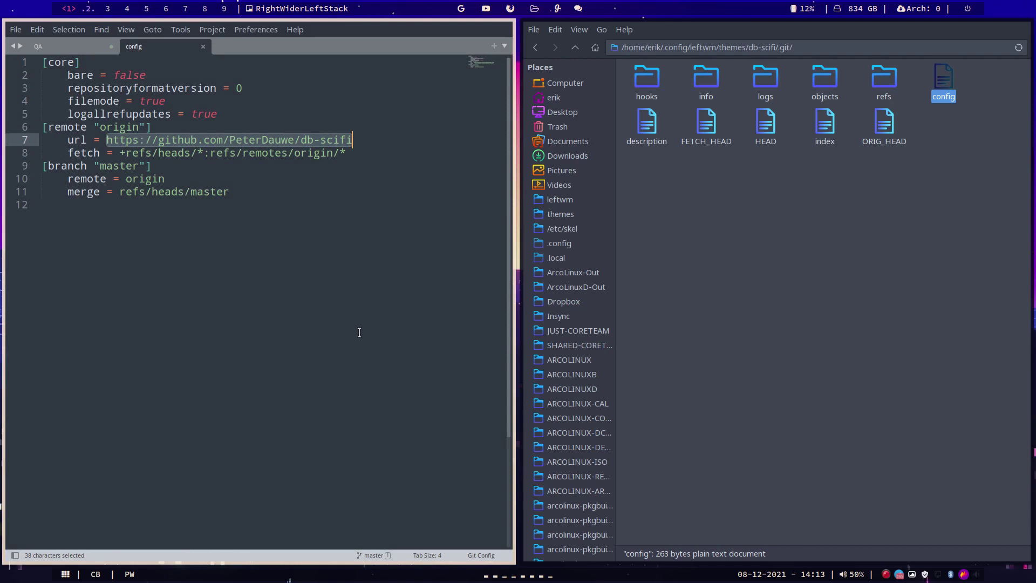
key("super+q")
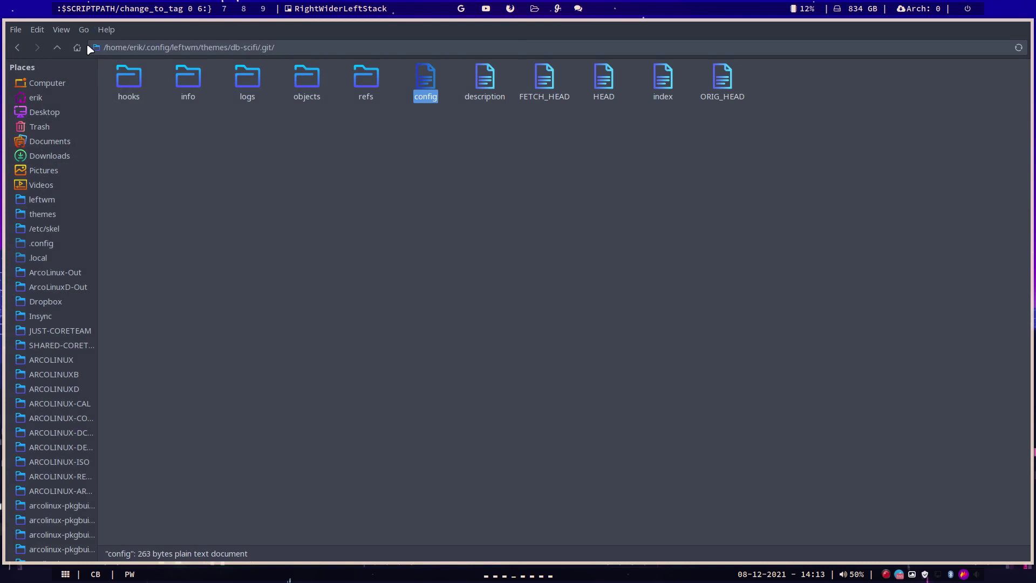
Step: Run 'git pull' again from db-scifi's folder, then return to the themes folder
left_click(56, 47)
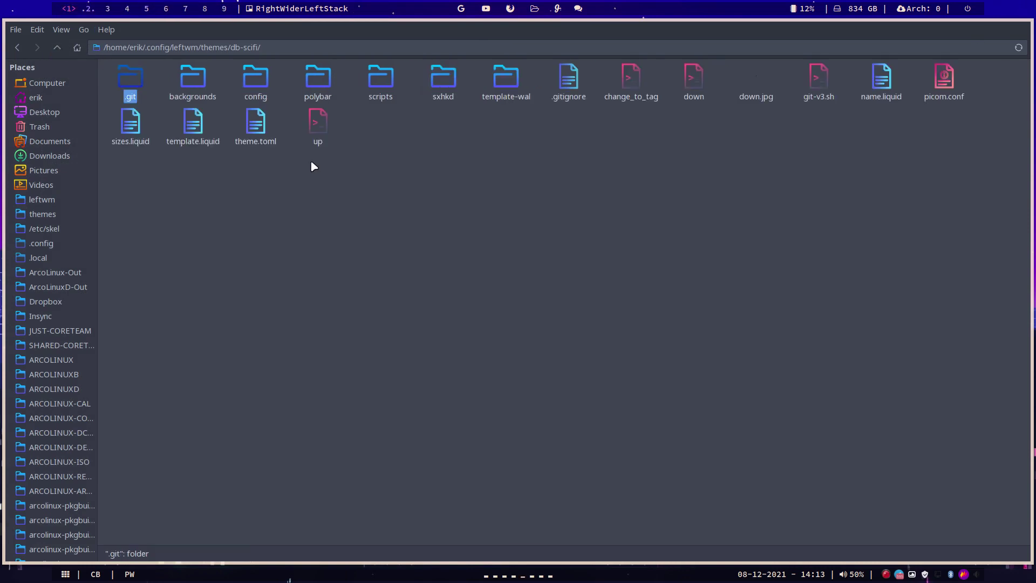
right_click(326, 189)
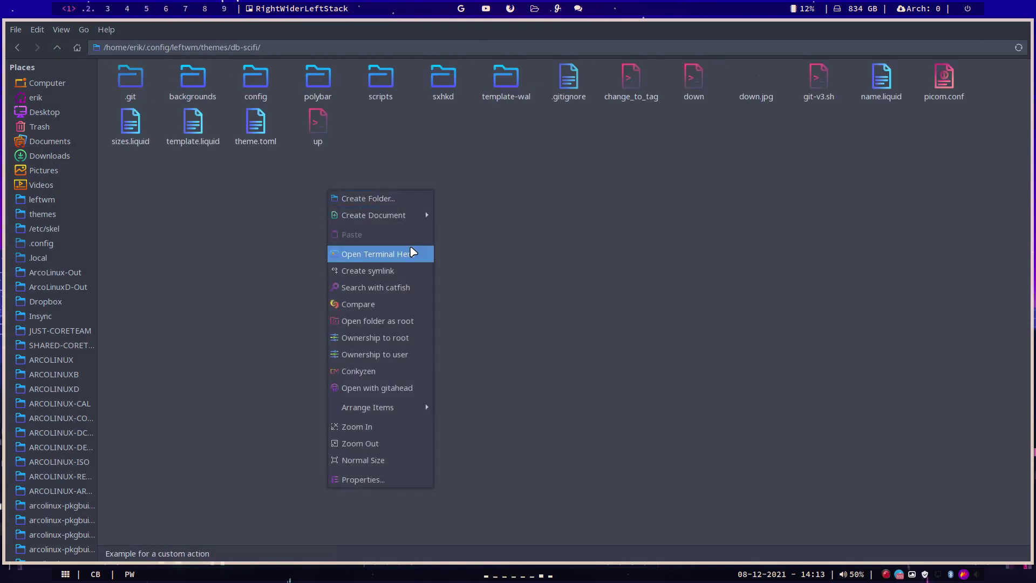
left_click(412, 252)
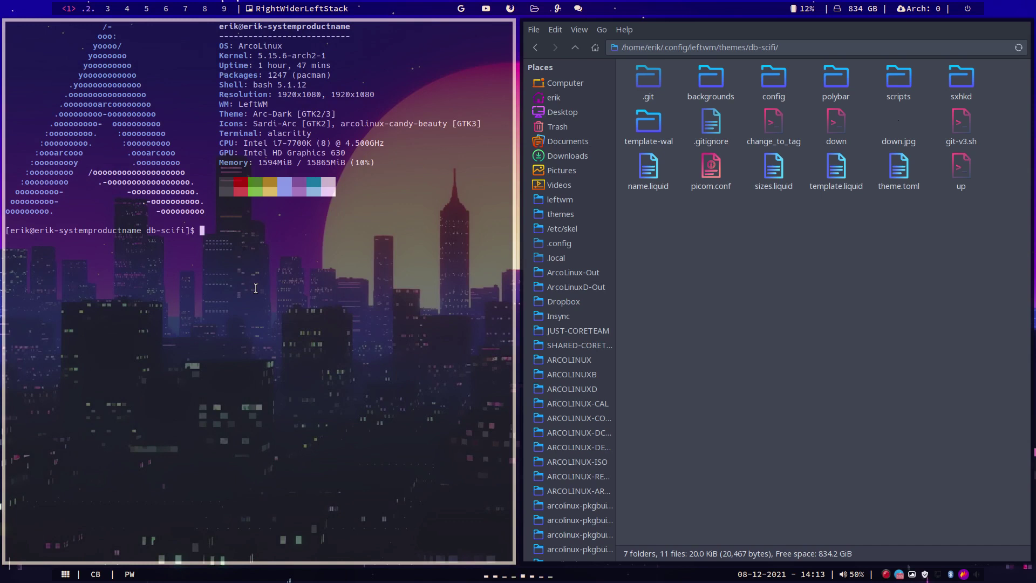
type("git pull")
key("Return")
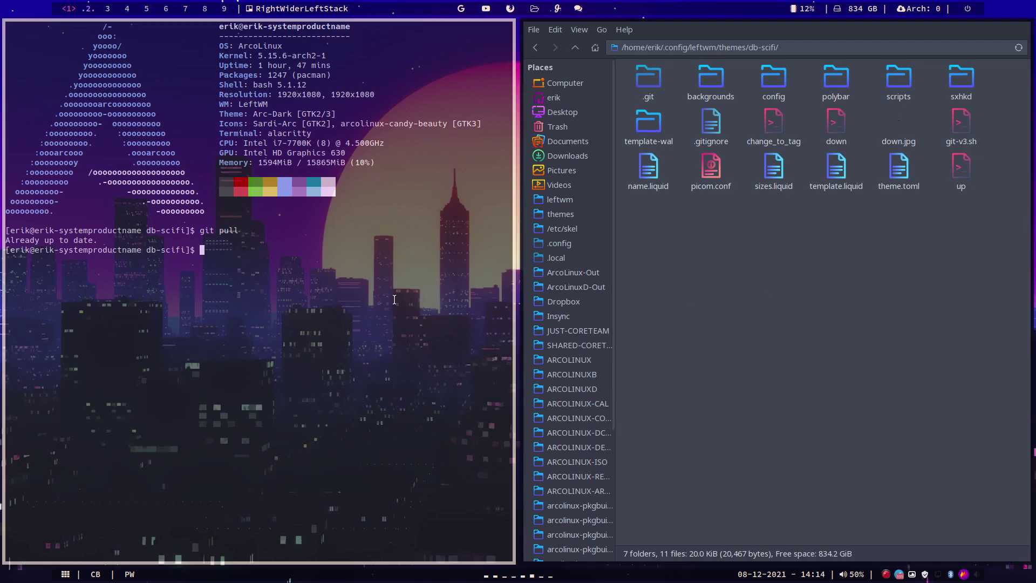
key("super+q")
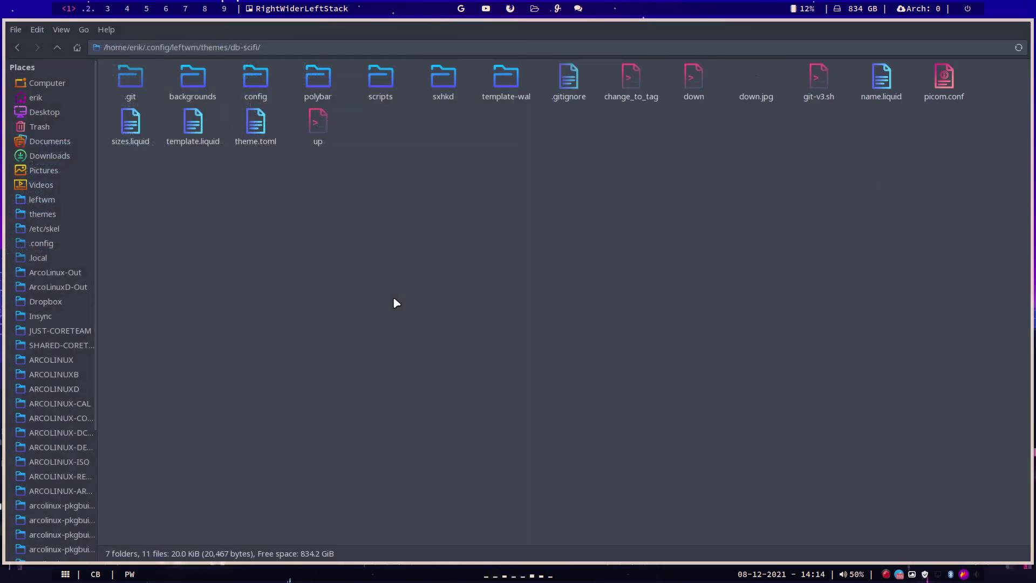
left_click(57, 47)
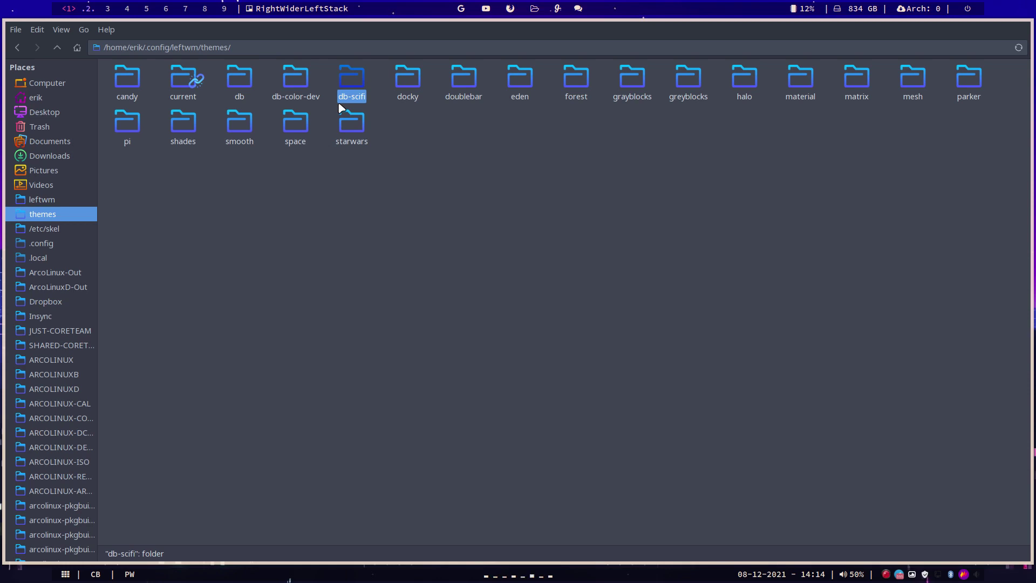
Step: Paste a duplicate of db-scifi and rename the copy to db-scifi-erik
key("ctrl+v")
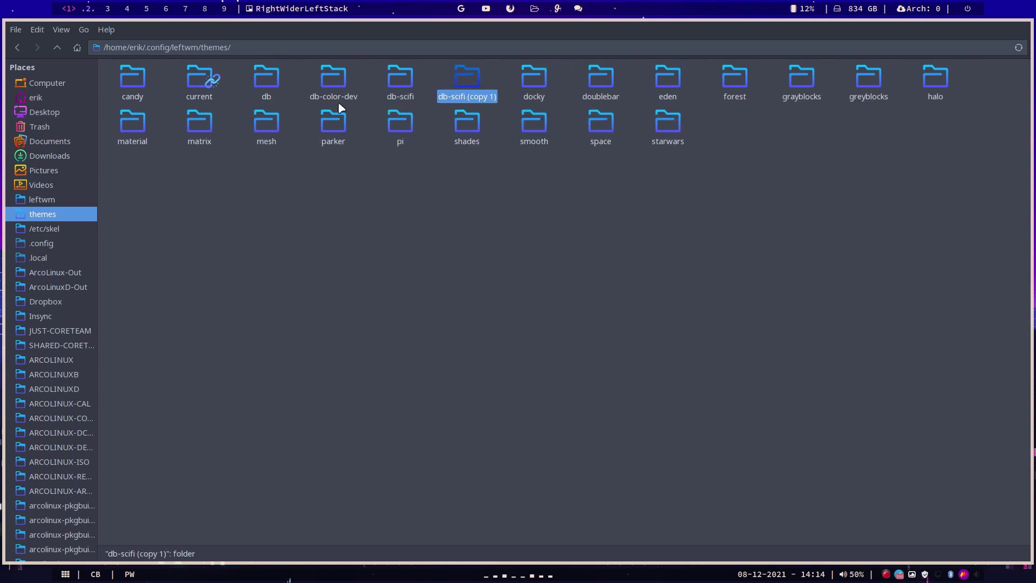
key("F2")
key("End")
key("BackSpace")
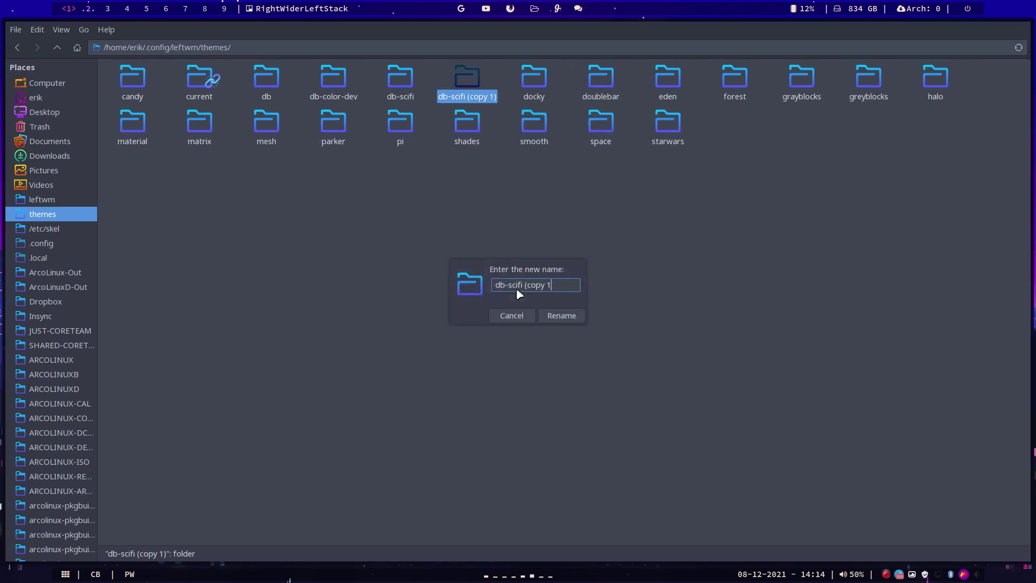
key("BackSpace")
key("BackSpace")
key("BackSpace")
key("BackSpace")
key("BackSpace")
key("BackSpace")
key("BackSpace")
key("BackSpace")
key("BackSpace")
type("i-erik")
left_click(562, 315)
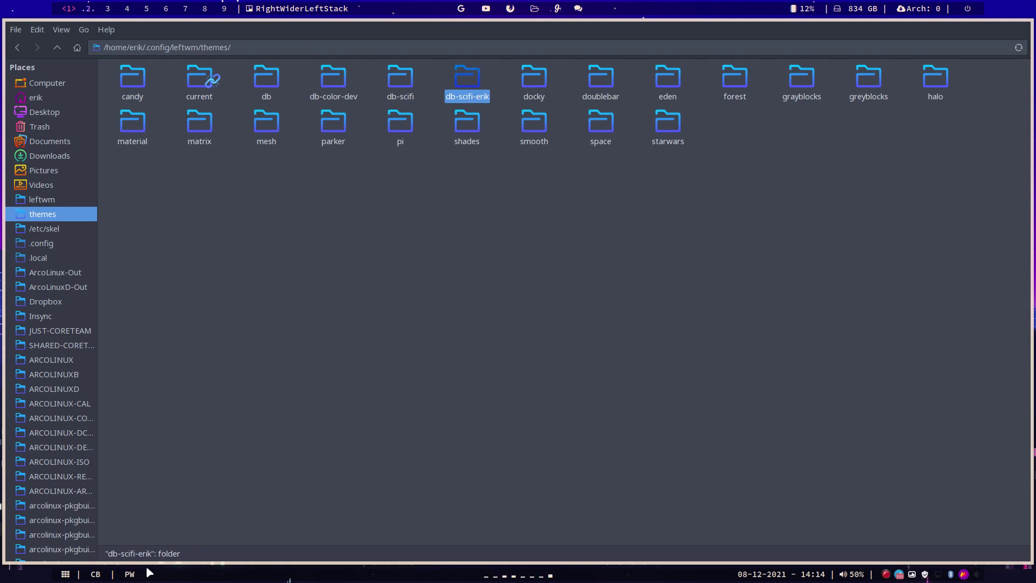
left_click(559, 361)
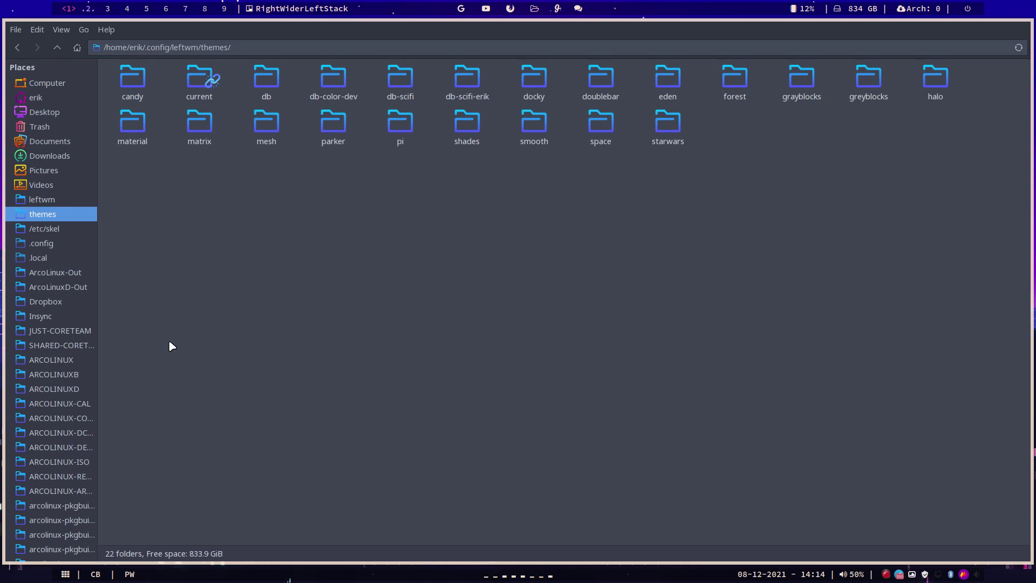
key("super+Return")
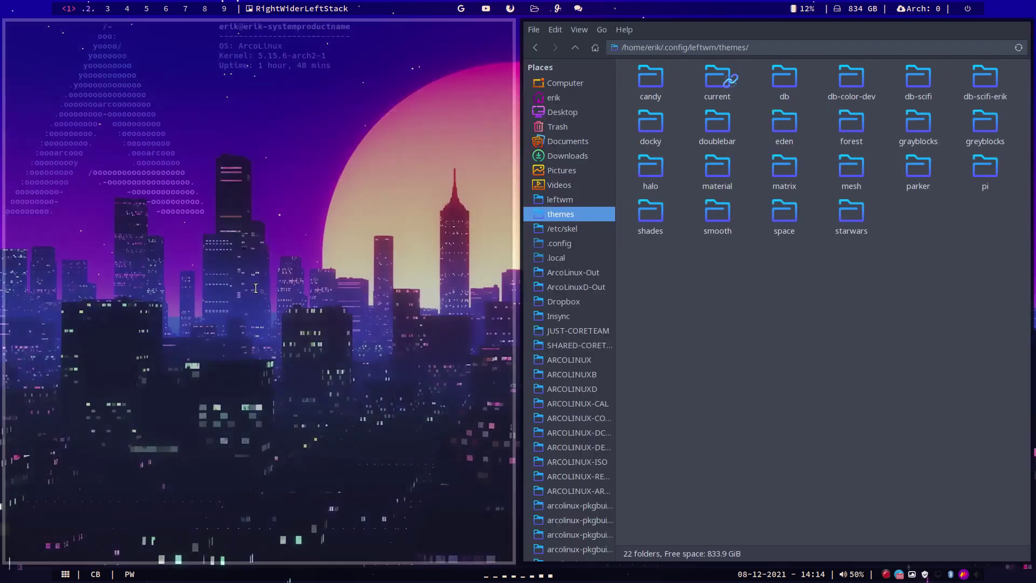
Step: Apply a new wallpaper and colour scheme with the PW launcher, then open db-scifi-erik
left_click(130, 574)
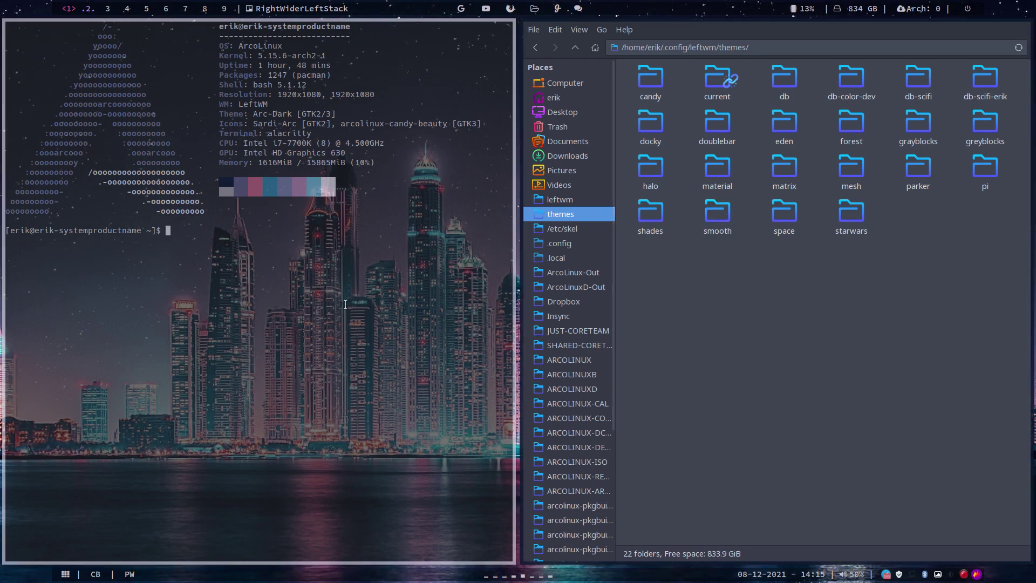
double_click(985, 78)
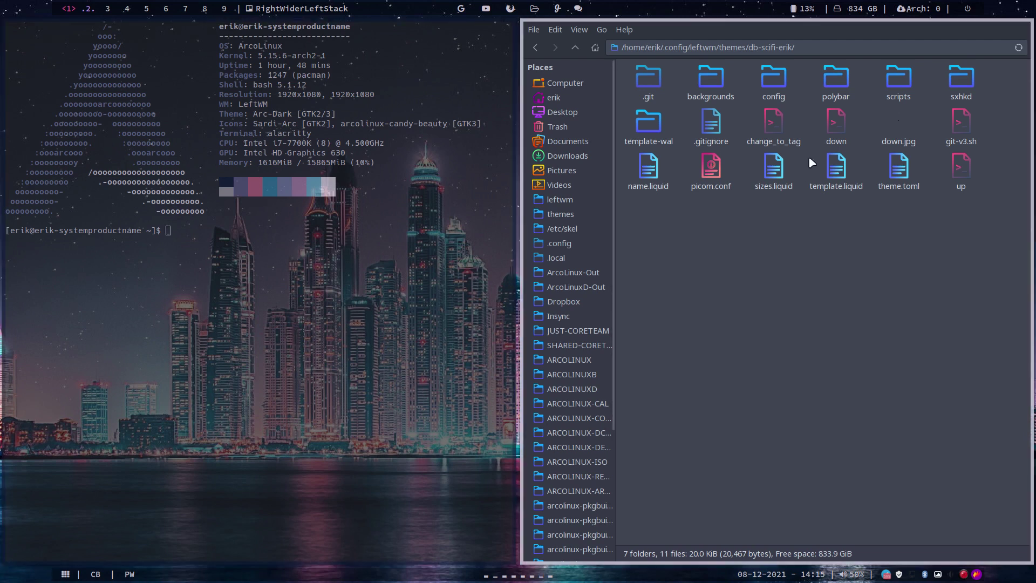
left_click(839, 88)
Step: Open polybar/polybarbottom.config full screen in Sublime Text and search for 'zstdPW'
double_click(839, 88)
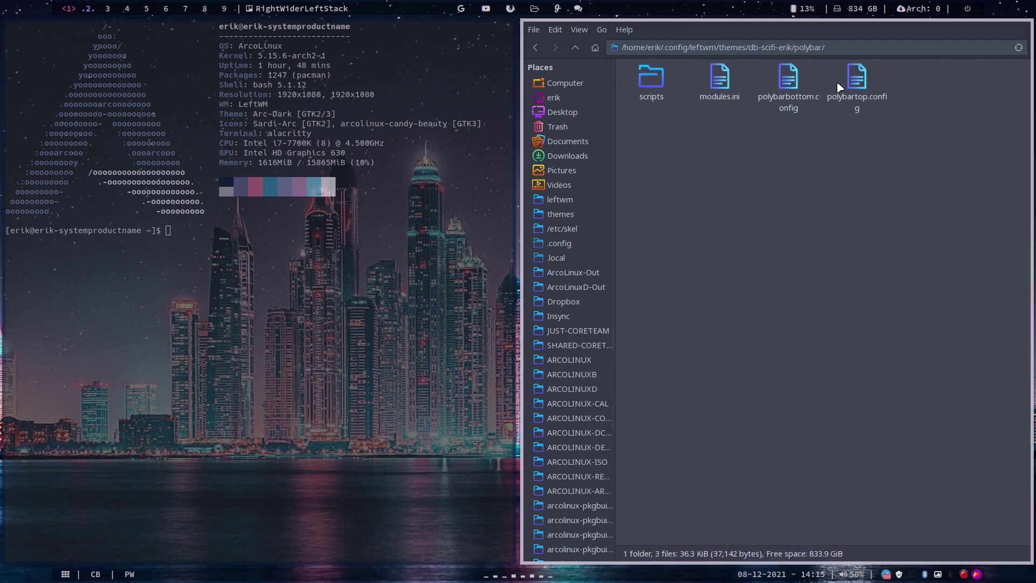
left_click(792, 89)
double_click(791, 85)
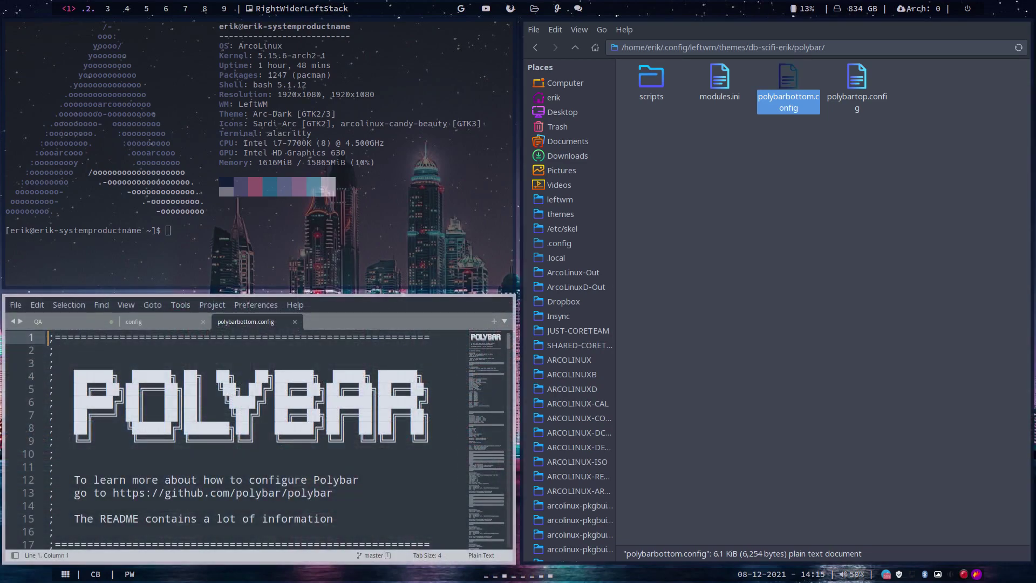
key("super+f")
key("ctrl+f")
type("zstd")
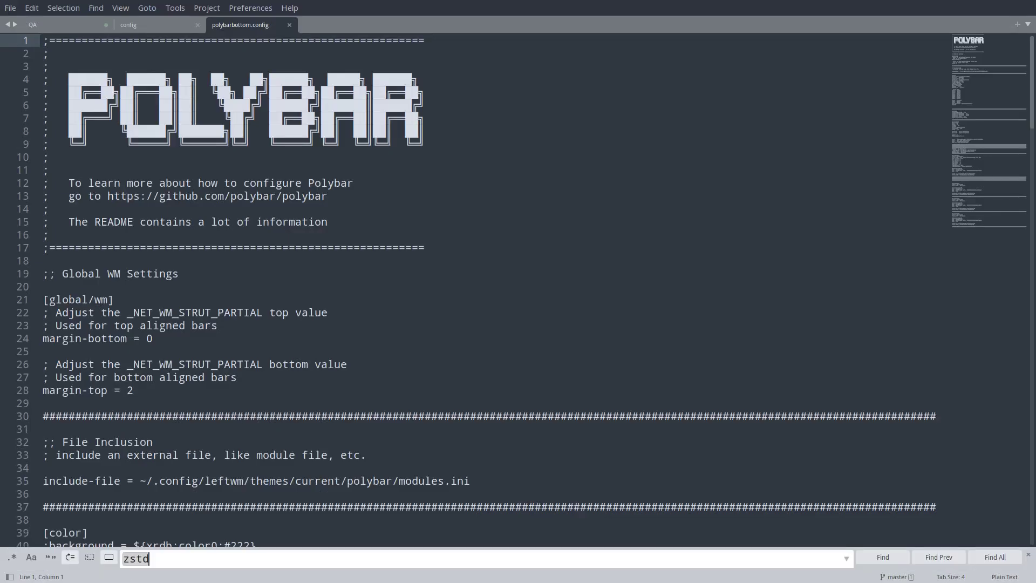
type("PW")
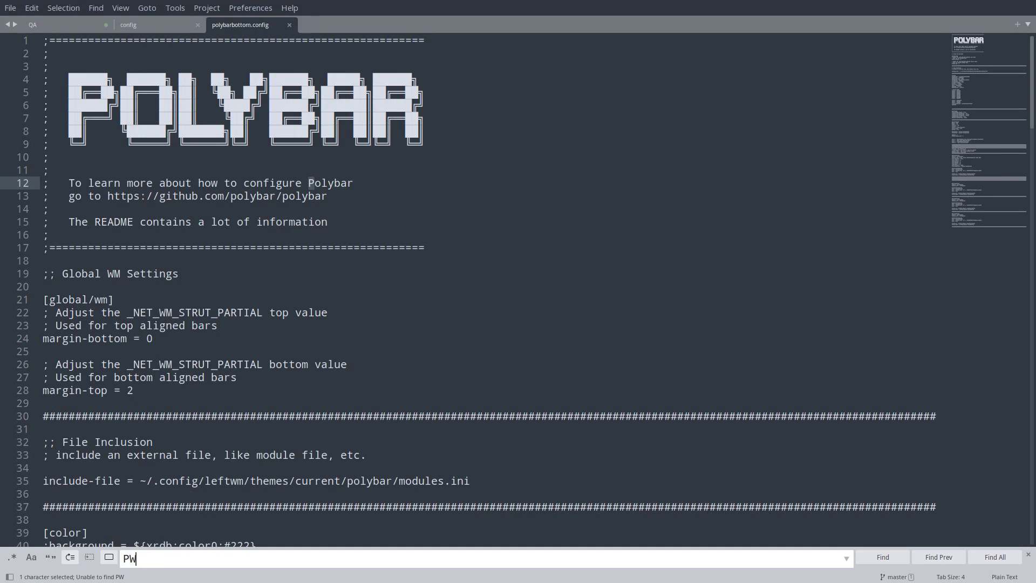
Step: Search for 'wall', the last module in mainbar0's modules-left list on line 115
scroll(939, 519, "down", 15)
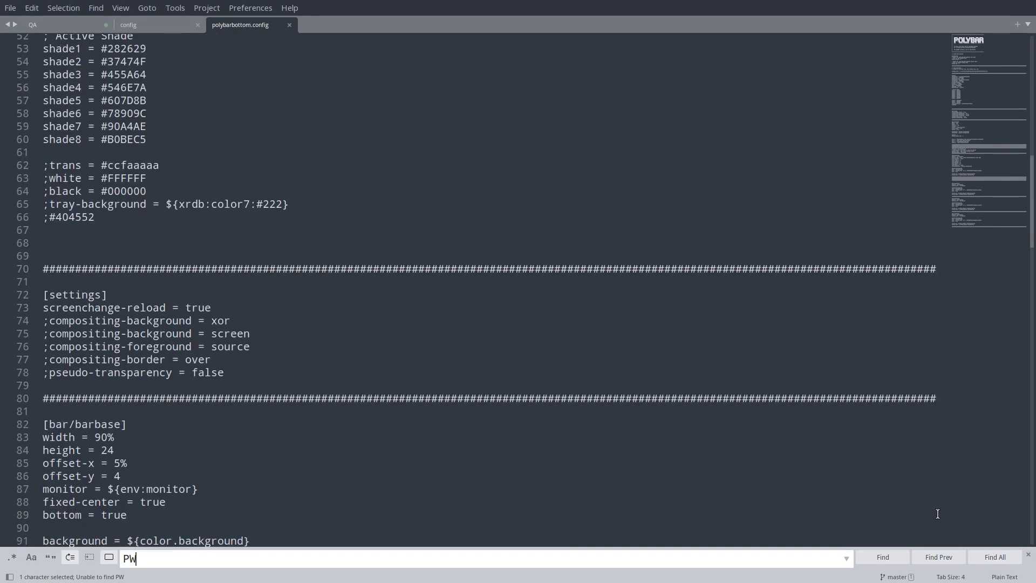
scroll(938, 513, "up", 1)
scroll(938, 514, "down", 14)
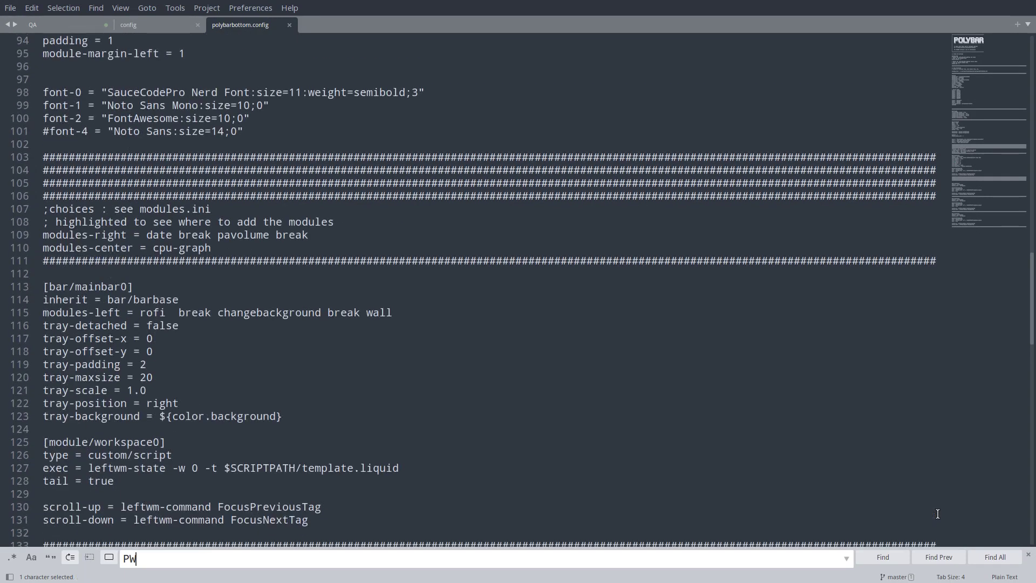
scroll(937, 514, "down", 12)
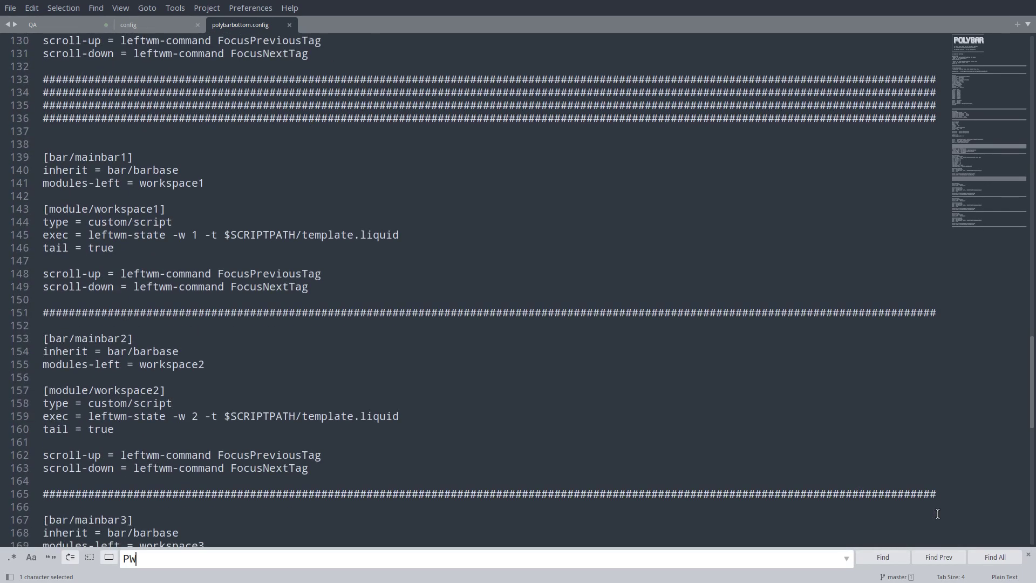
scroll(937, 514, "down", 2)
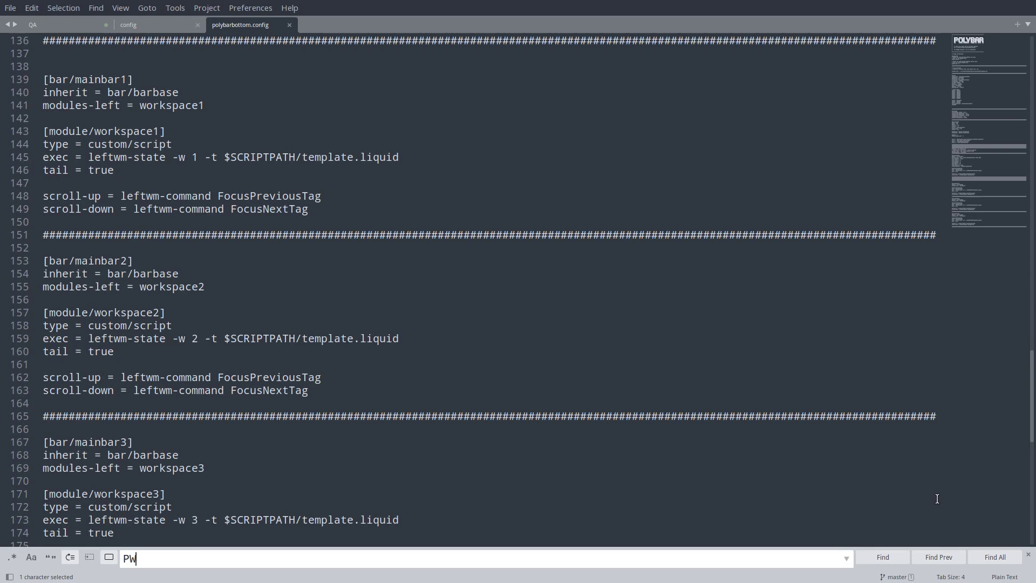
scroll(116, 127, "up", 6)
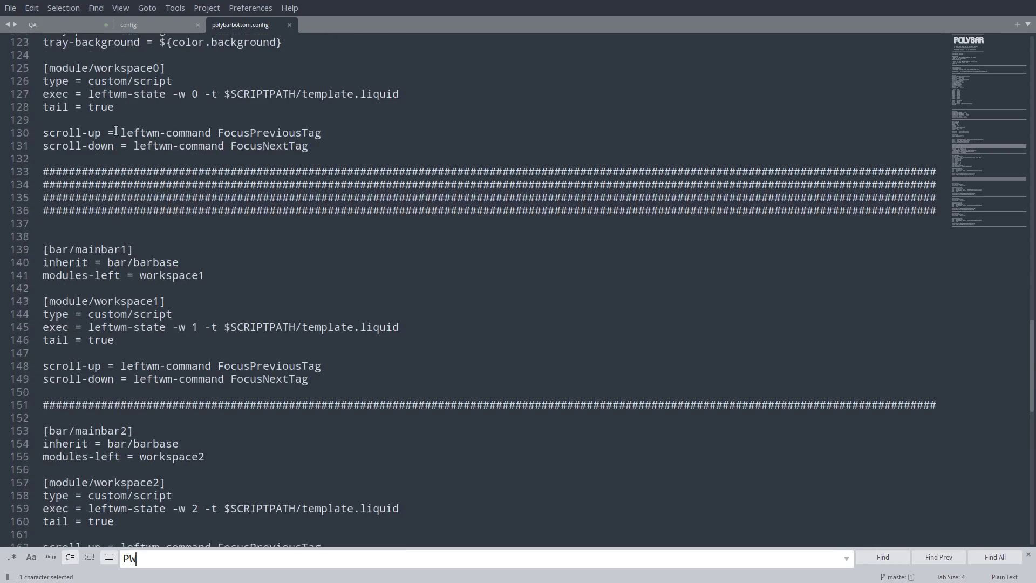
scroll(125, 163, "up", 4)
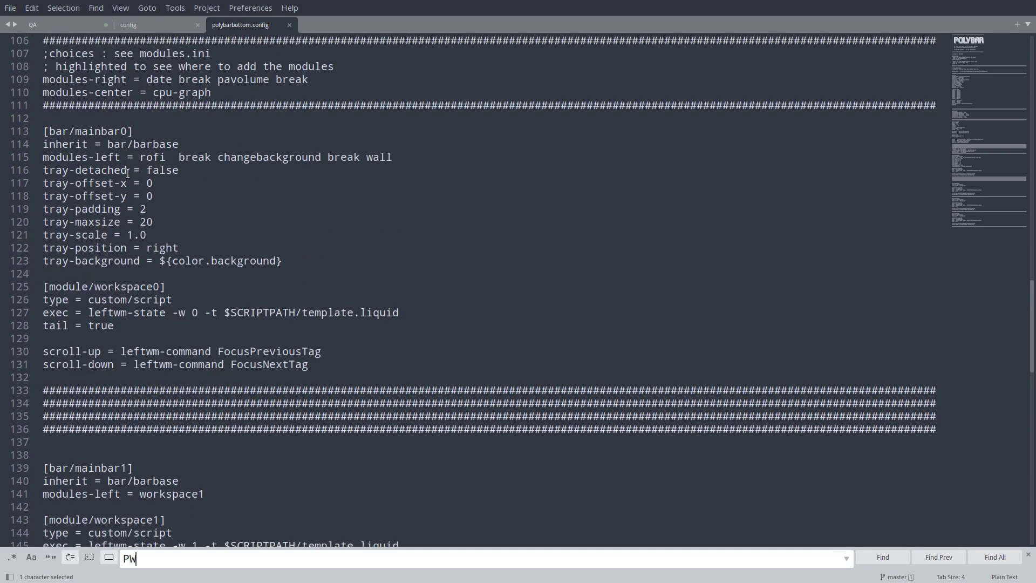
scroll(129, 164, "up", 1)
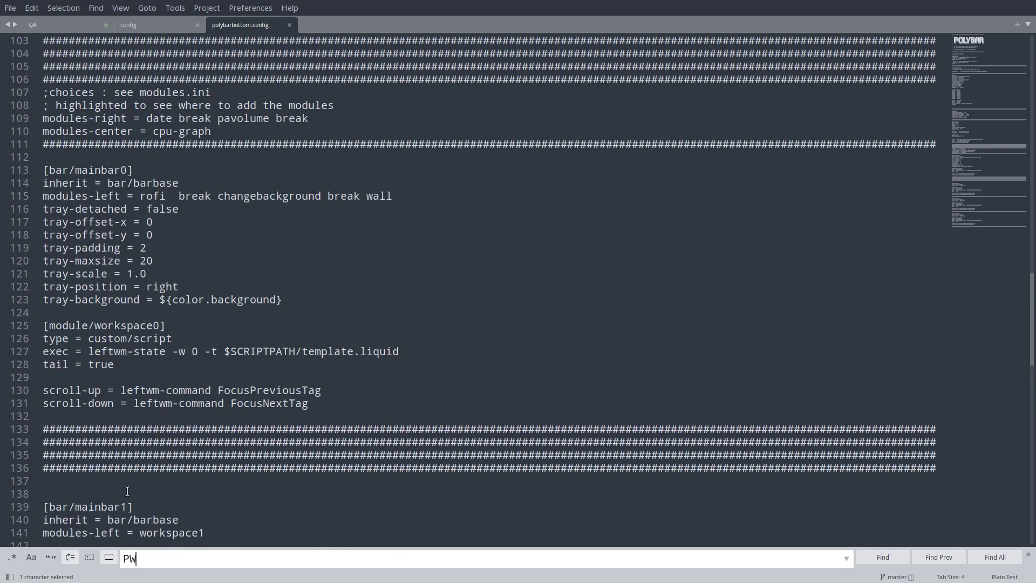
scroll(127, 491, "down", 1)
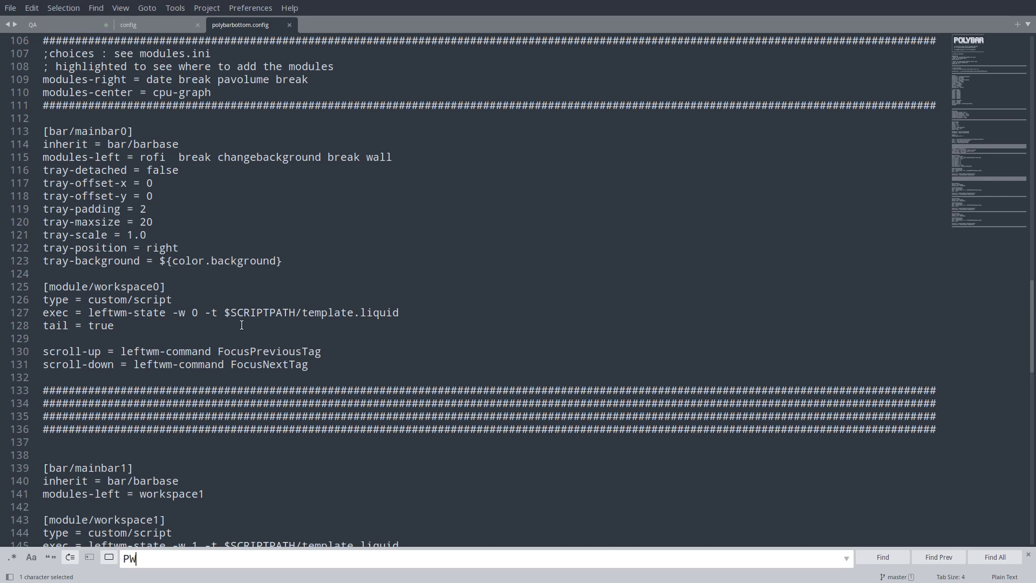
double_click(376, 157)
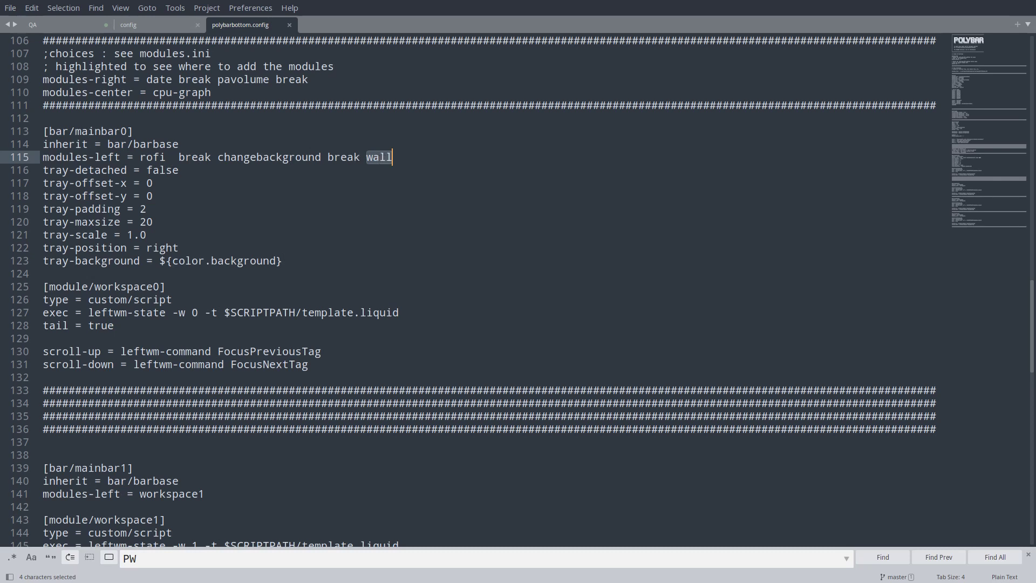
key("ctrl+f")
left_click(887, 558)
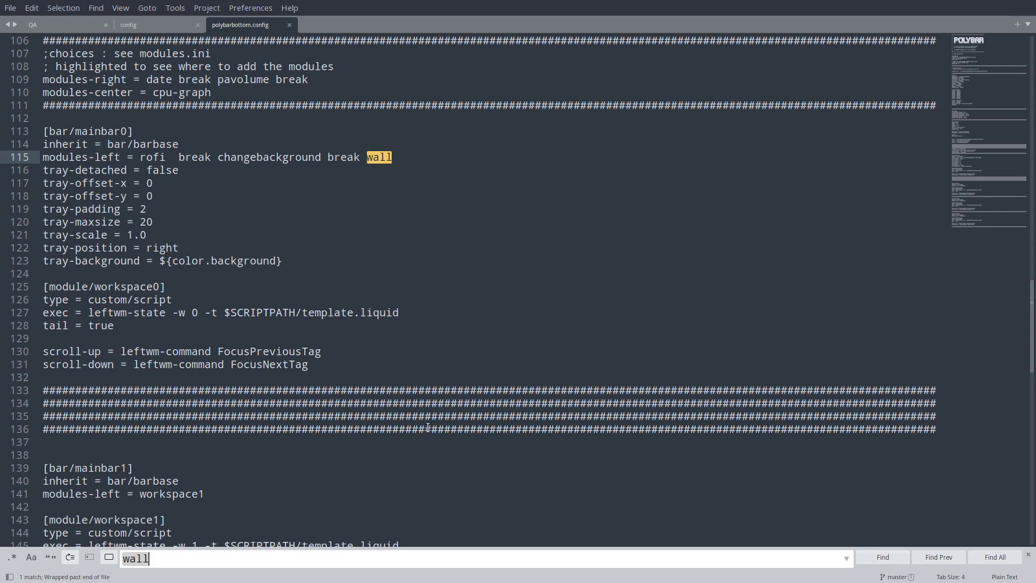
Step: Inspect the include-file line, then restore the editor beside the other windows
scroll(426, 429, "down", 5)
scroll(426, 429, "up", 3)
scroll(427, 429, "down", 17)
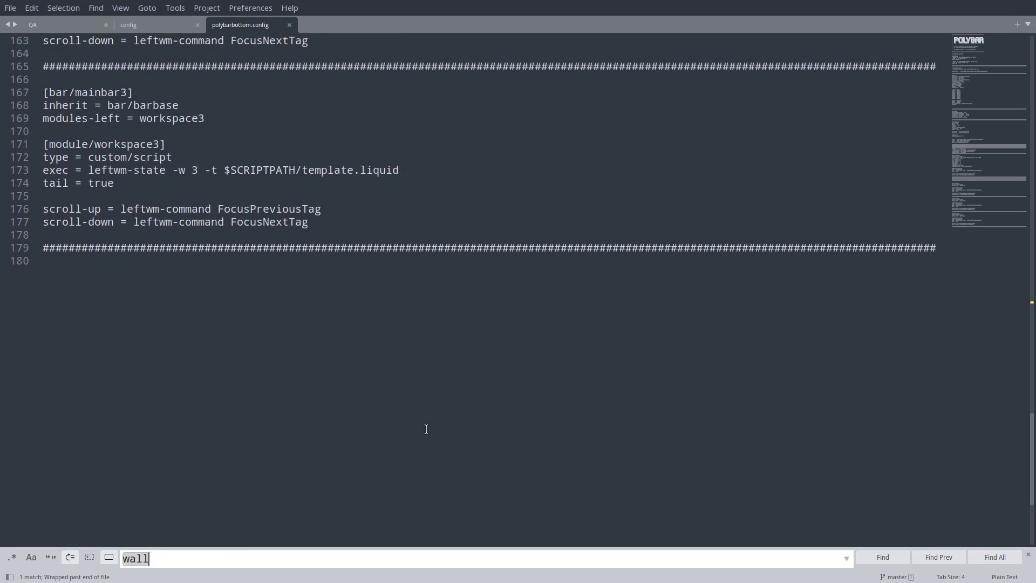
scroll(426, 429, "up", 7)
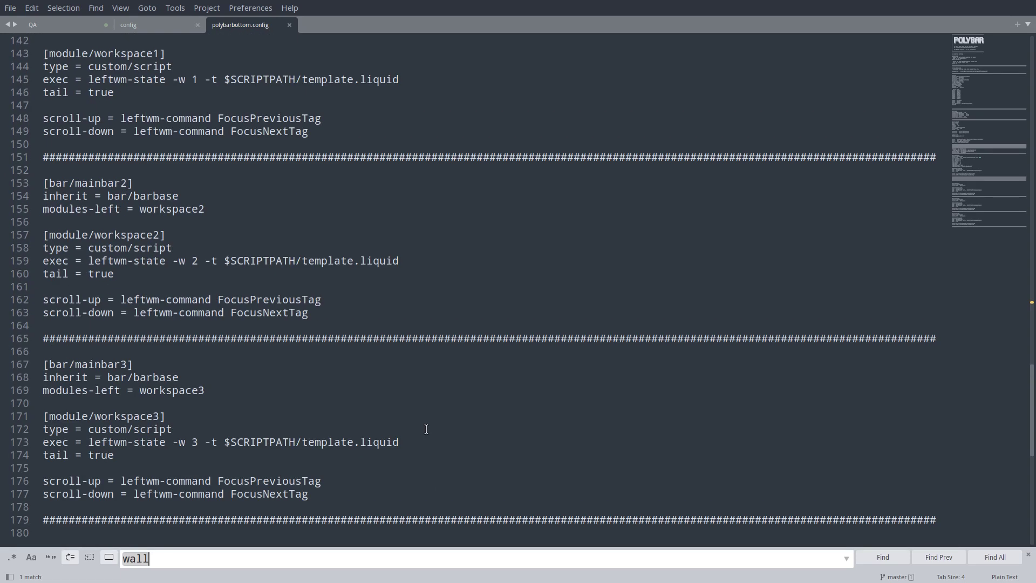
left_click(415, 440)
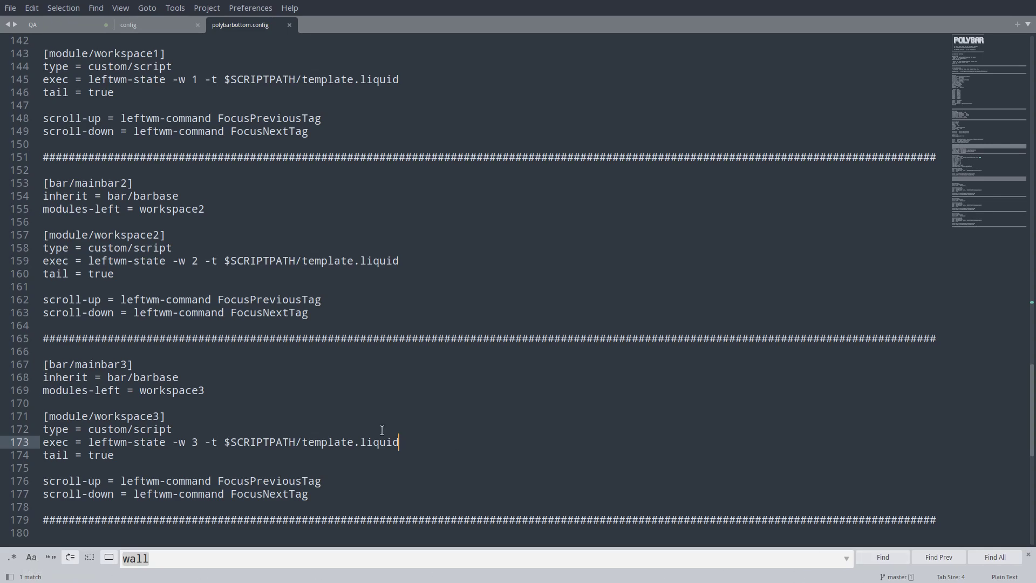
scroll(322, 401, "down", 12)
scroll(321, 401, "up", 16)
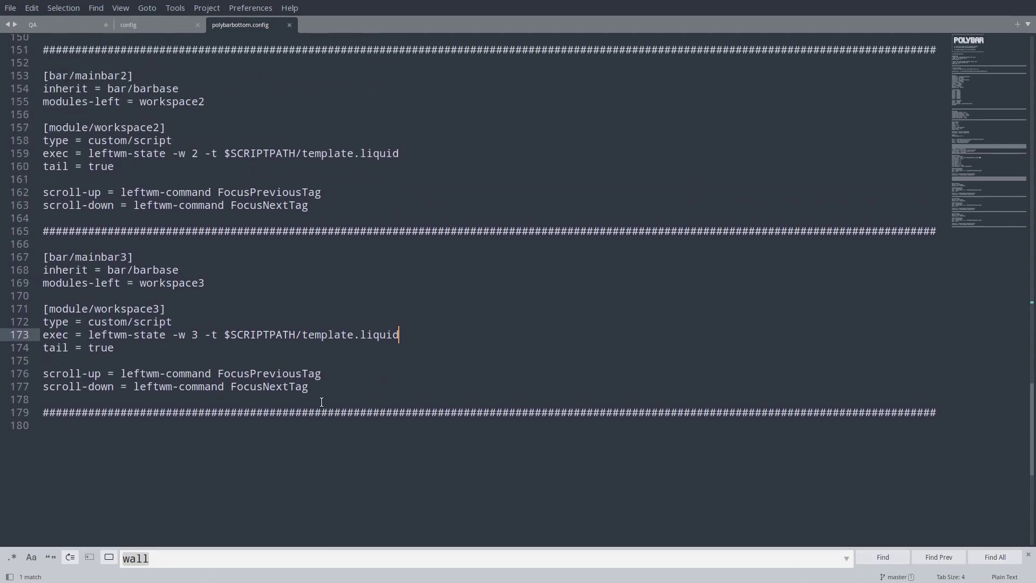
scroll(322, 402, "up", 18)
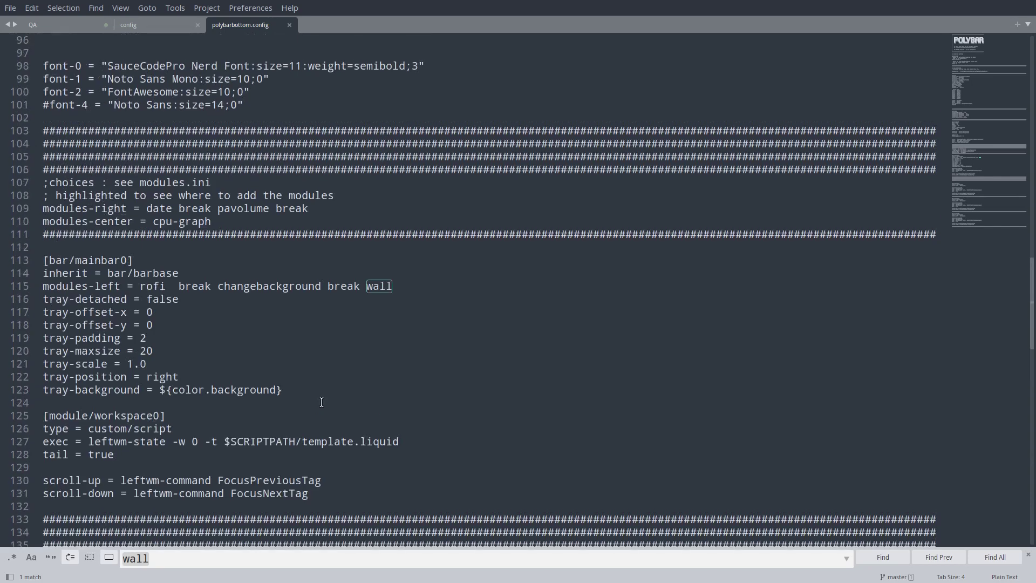
scroll(321, 401, "up", 20)
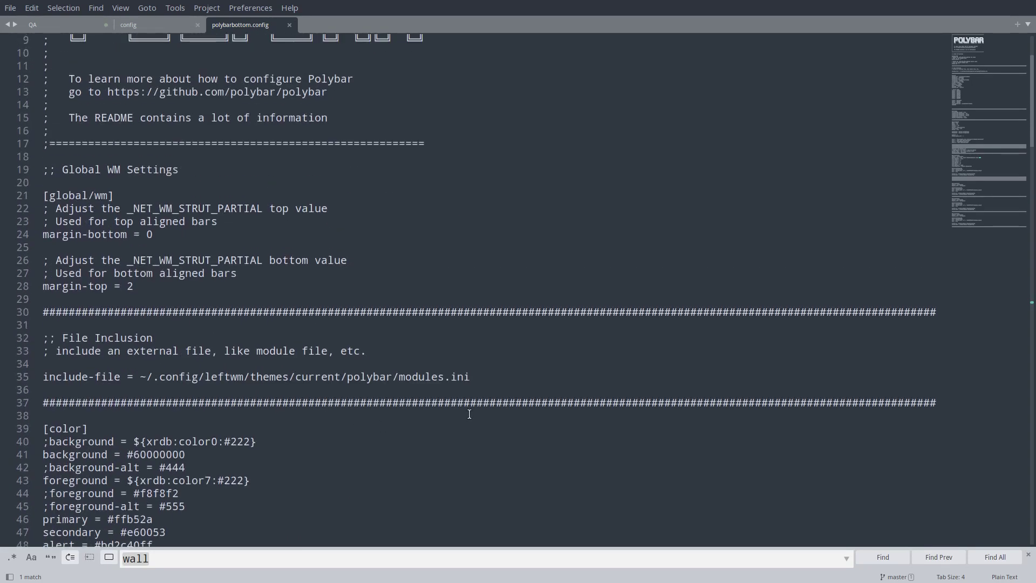
left_click(474, 377)
left_click(250, 387)
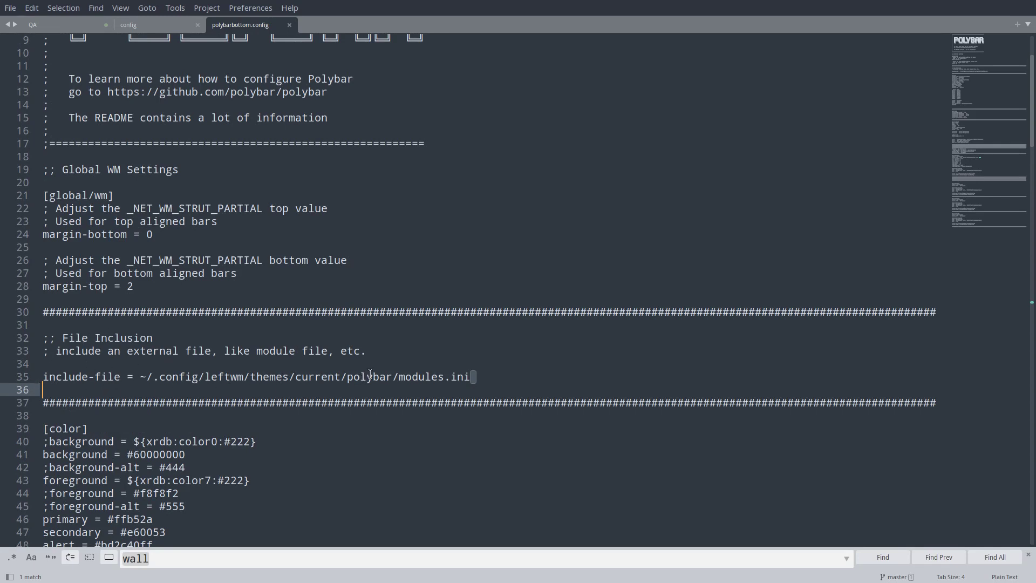
key("ctrl+f")
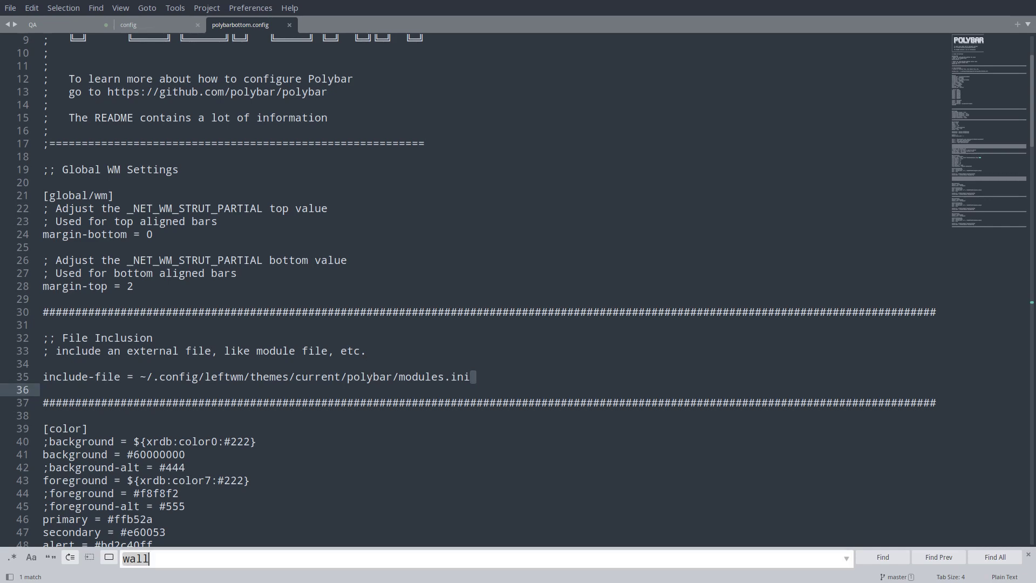
key("super+f")
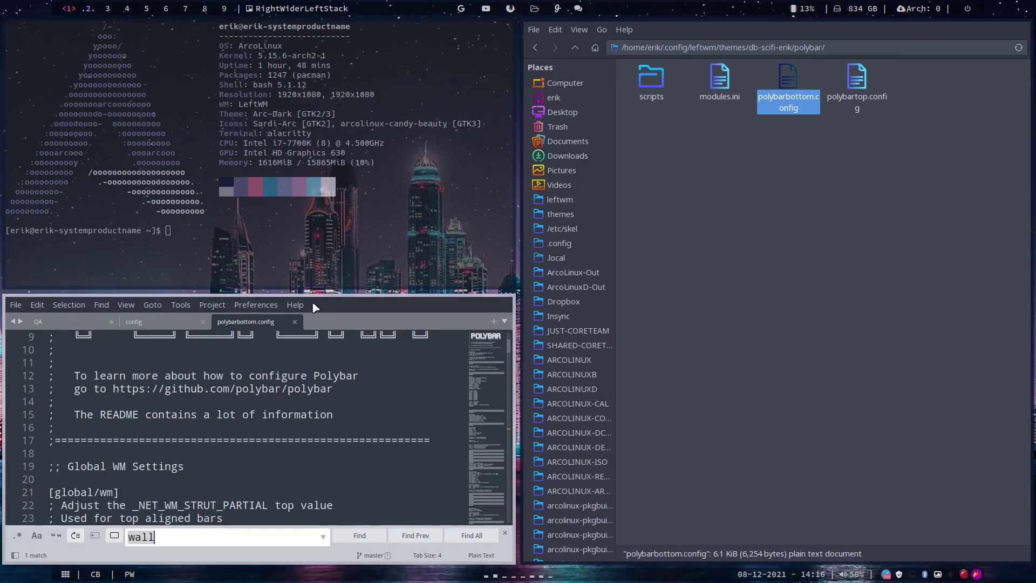
Step: Run 'rg wall' in a polybar-folder terminal with larger font, then open modules.ini
key("super+q")
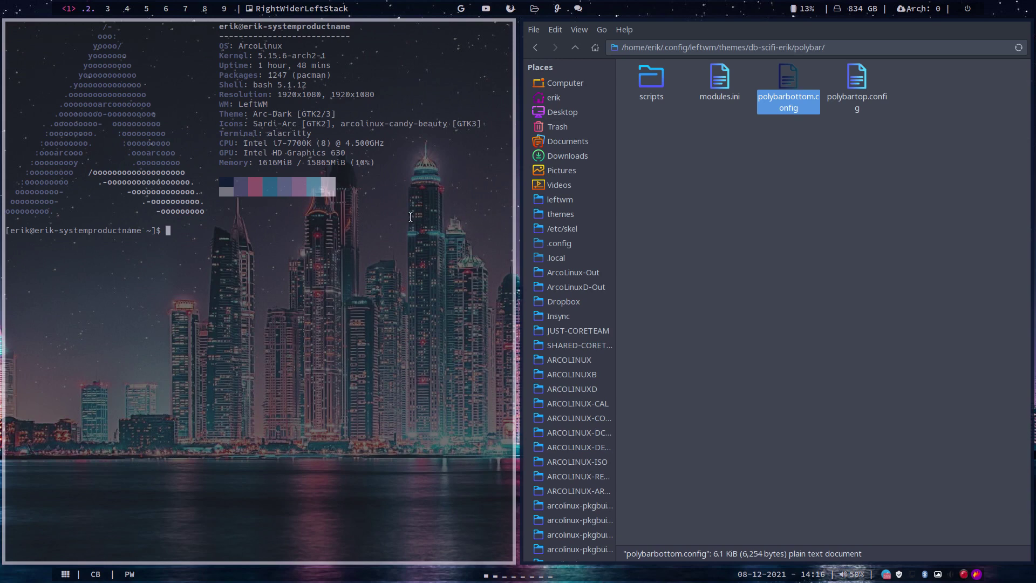
key("super+q")
right_click(306, 199)
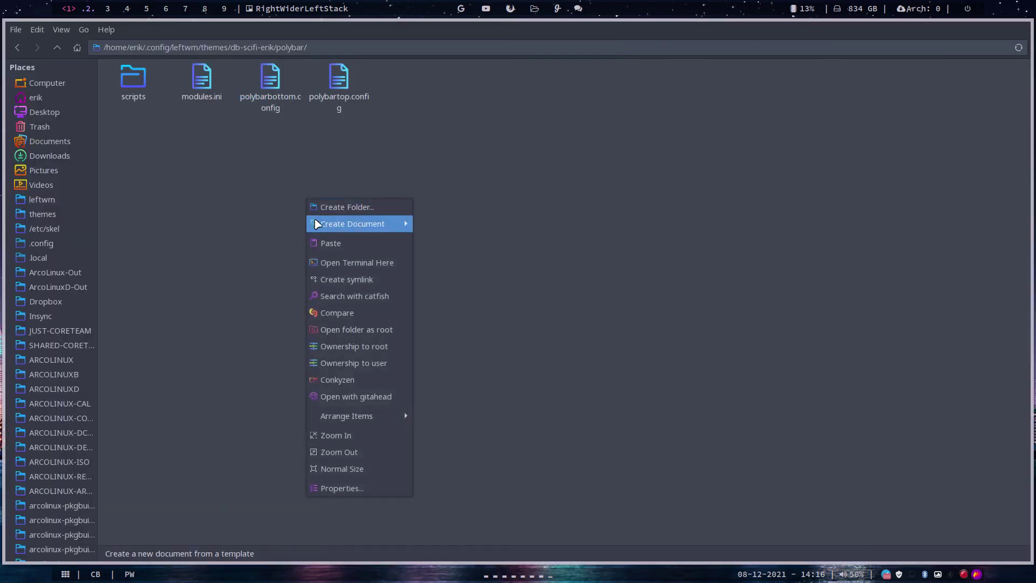
left_click(386, 266)
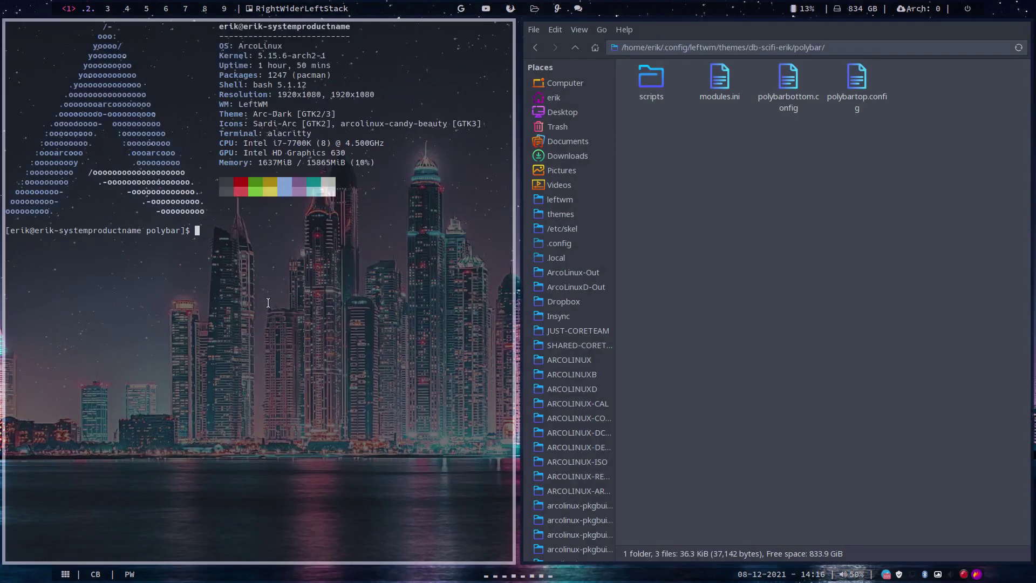
type("rg wall")
key("Return")
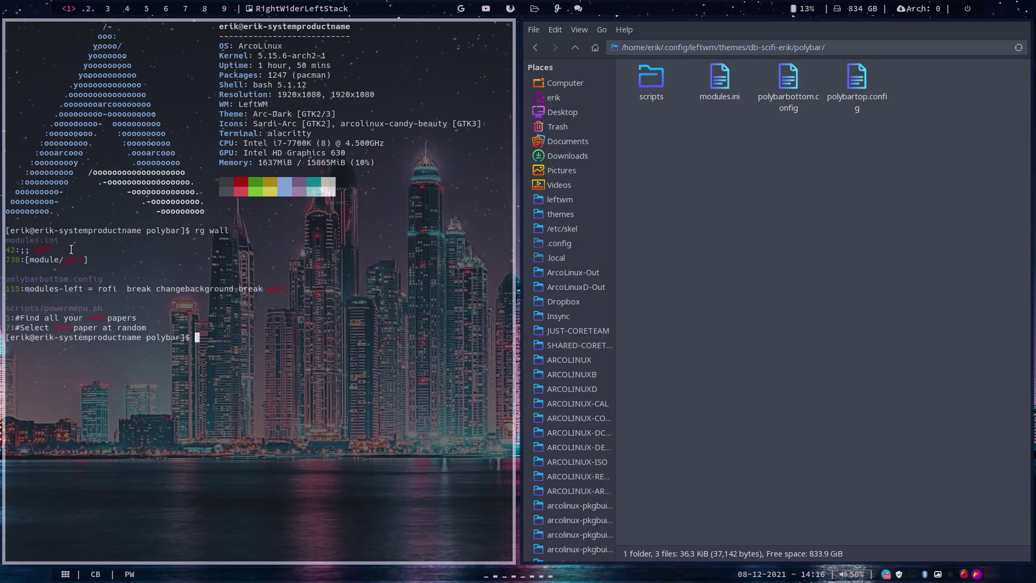
key("ctrl+plus")
key("ctrl+plus")
key("ctrl+plus")
key("ctrl+plus")
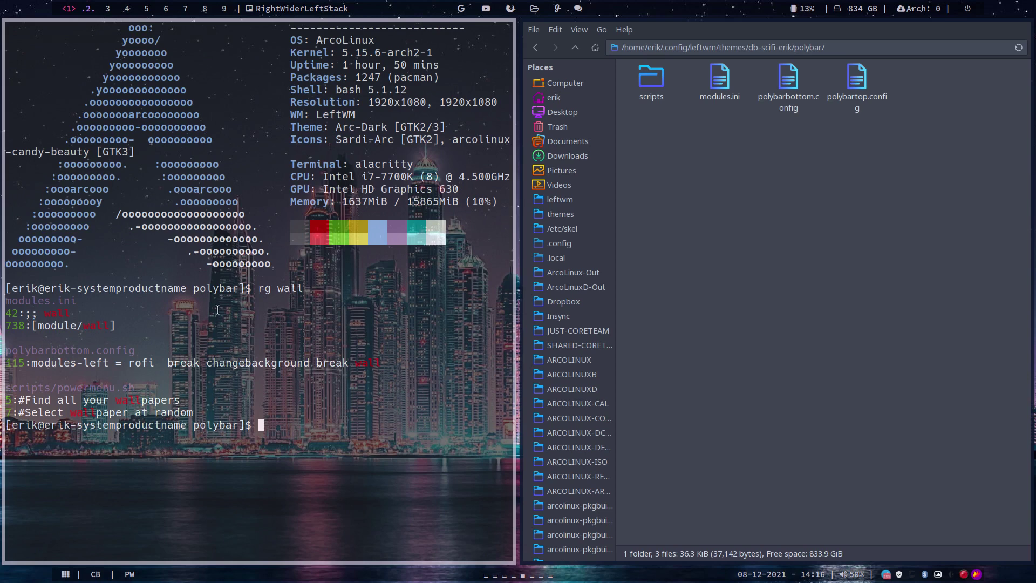
double_click(720, 81)
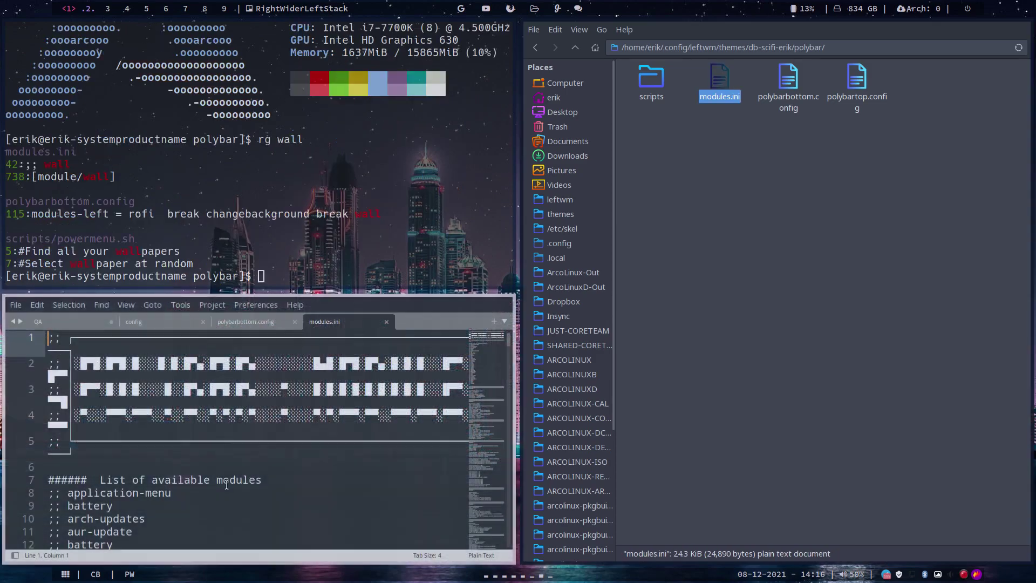
Step: Find the wall module definition in modules.ini with a full-screen search
key("super+f")
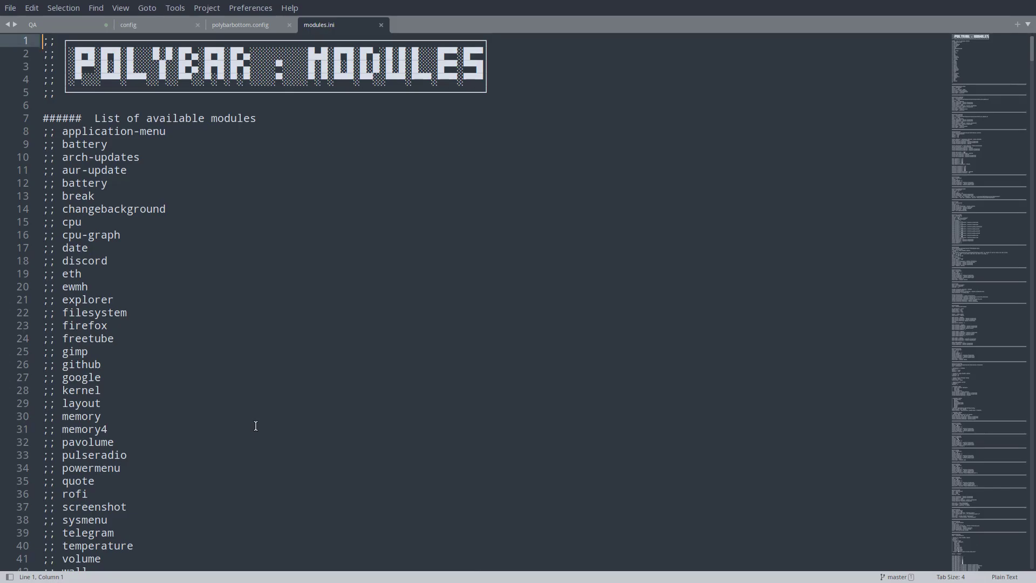
key("ctrl+f")
type("wall")
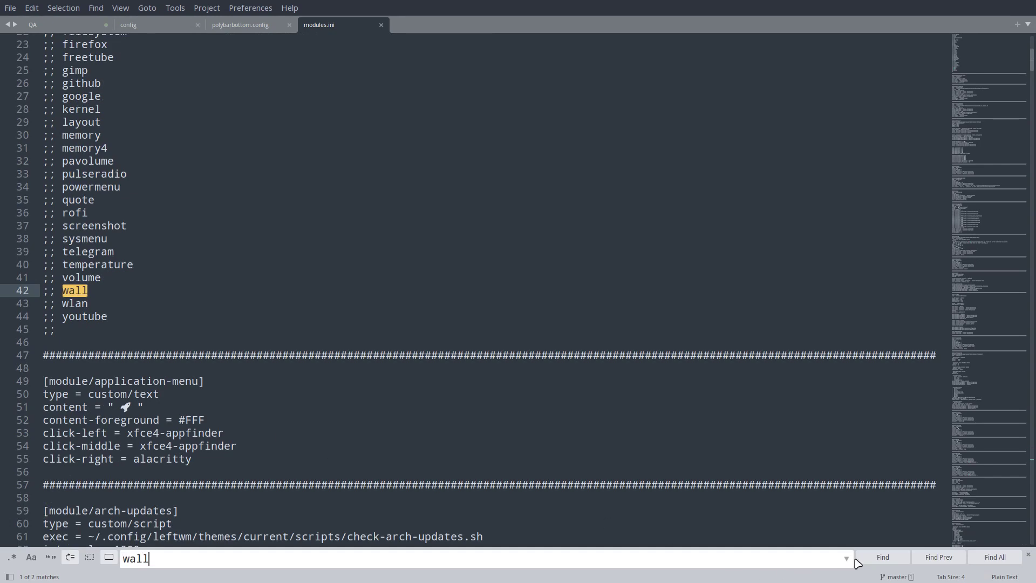
left_click(881, 559)
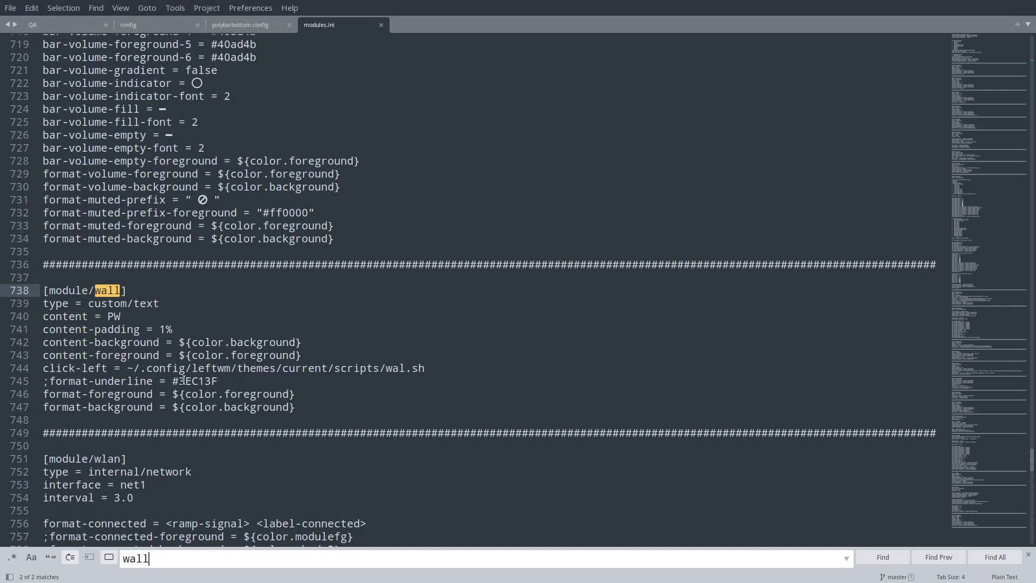
Step: Duplicate the click-left line as a click-right line, save modules.ini, and close the editor
left_click_drag(428, 368, 28, 367)
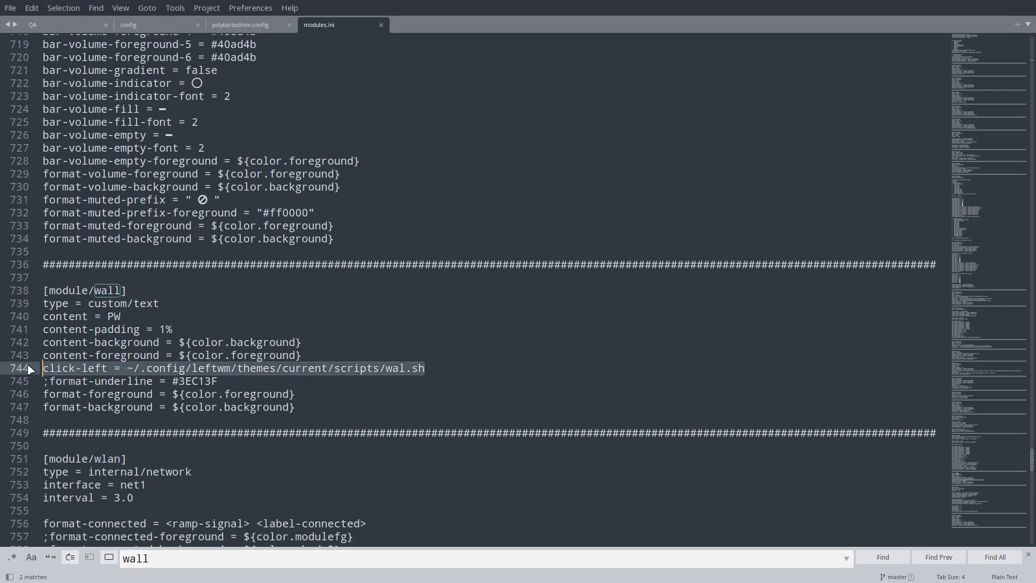
key("ctrl+c")
left_click(431, 368)
key("Return")
key("ctrl+v")
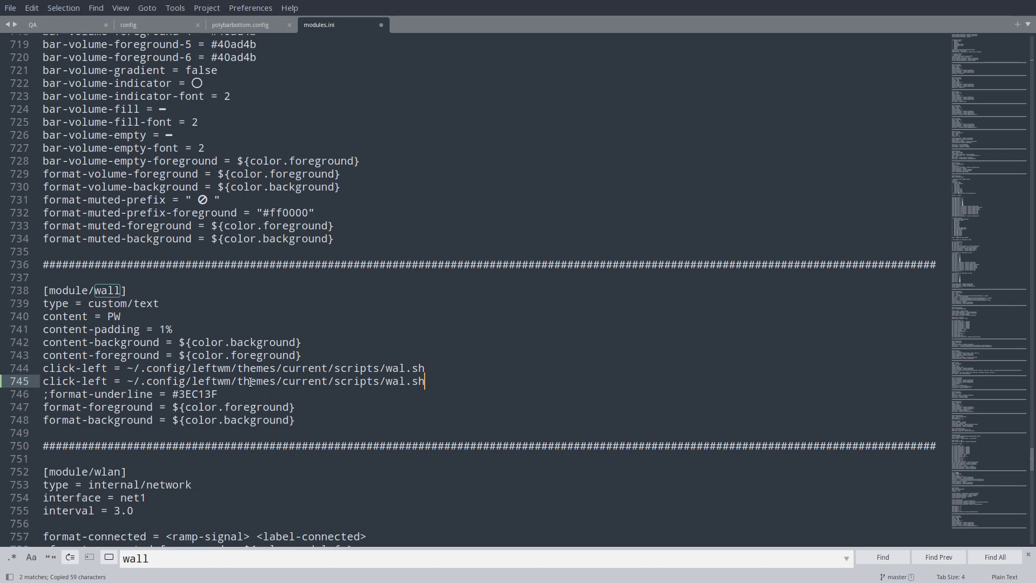
double_click(94, 382)
type("r")
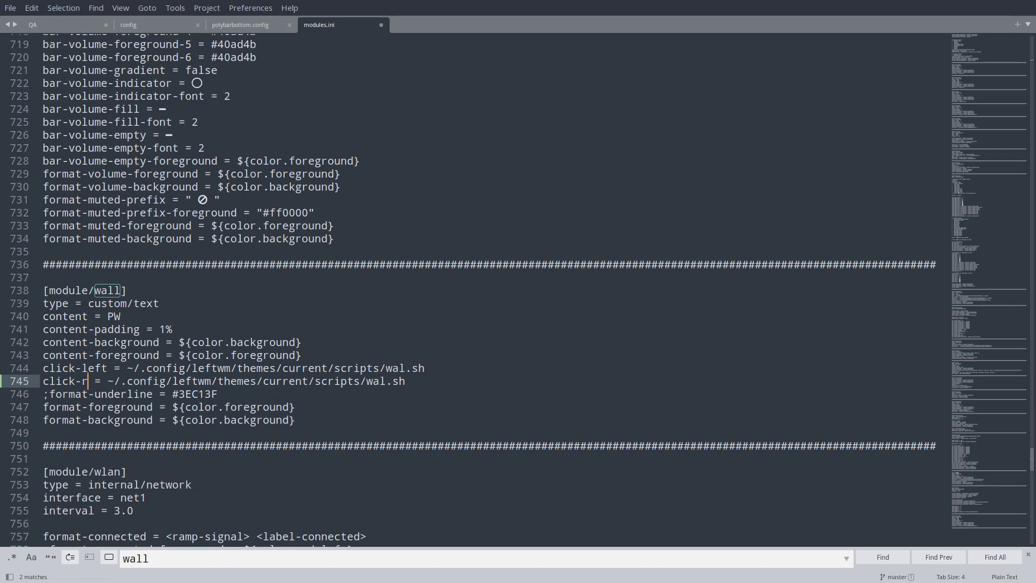
type("ight")
key("ctrl+s")
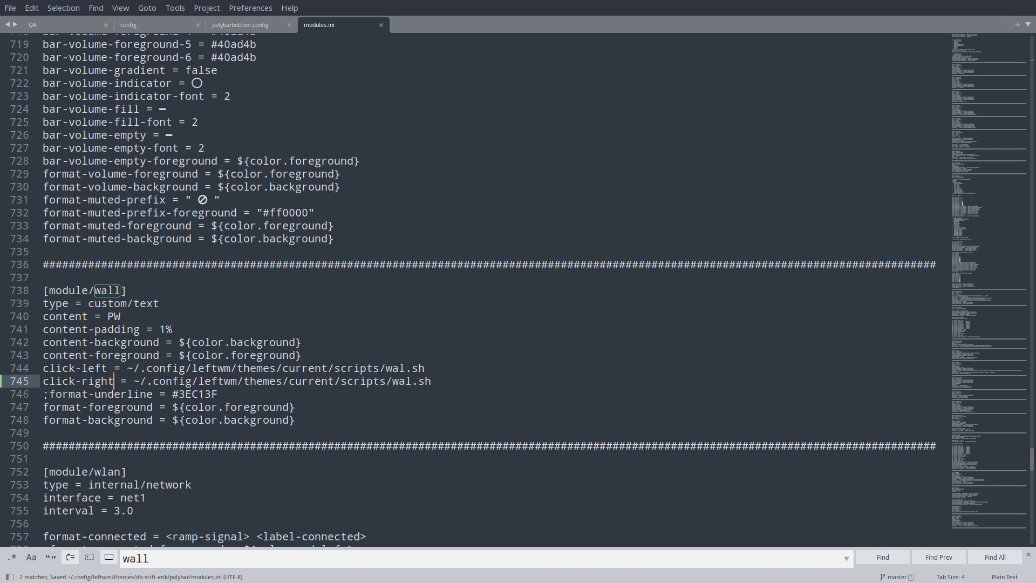
key("ctrl+q")
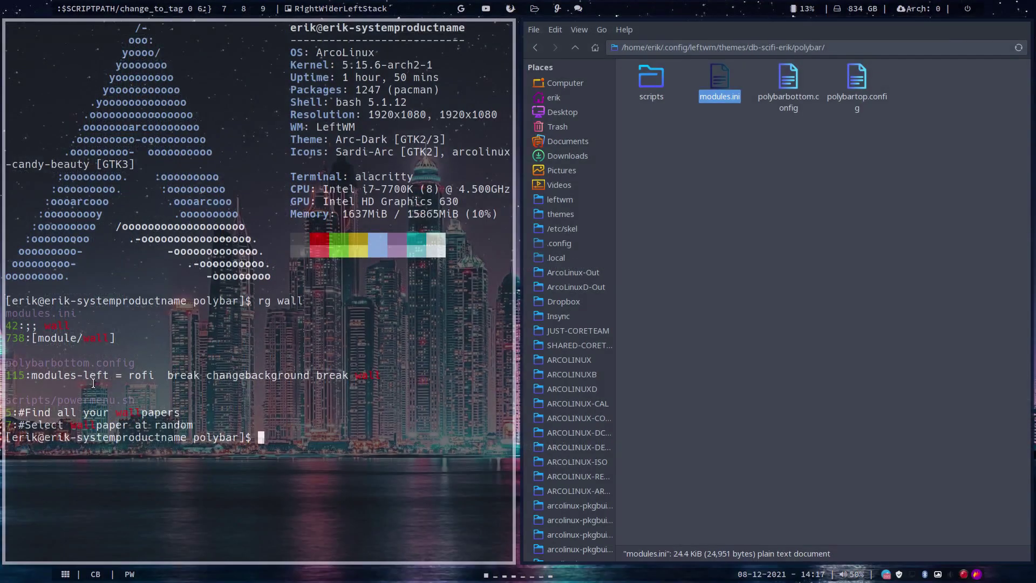
Step: From the themes folder, select db-scifi and db-scifi-erik and compare them side by side
key("super+q")
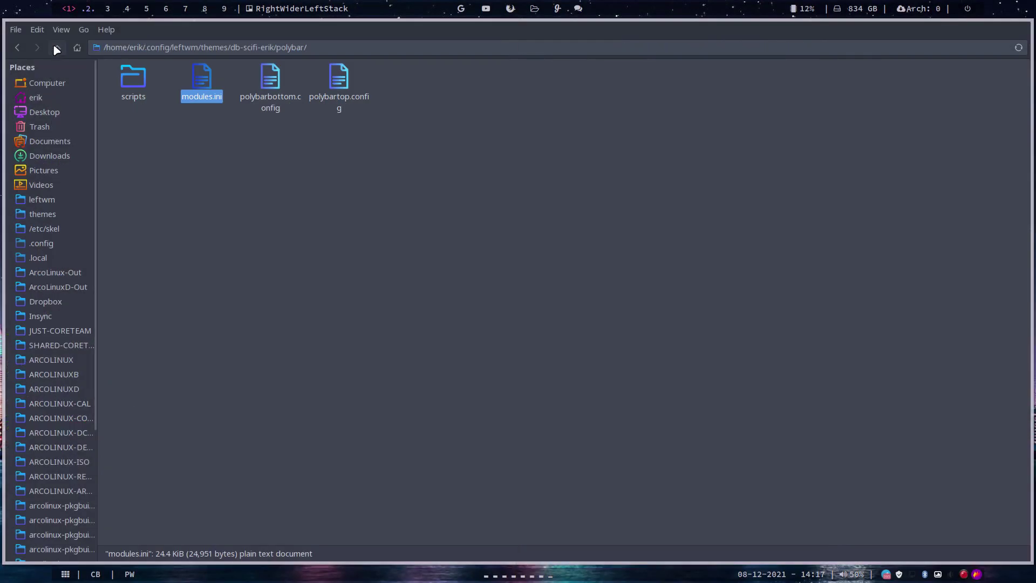
left_click(56, 48)
left_click(56, 48)
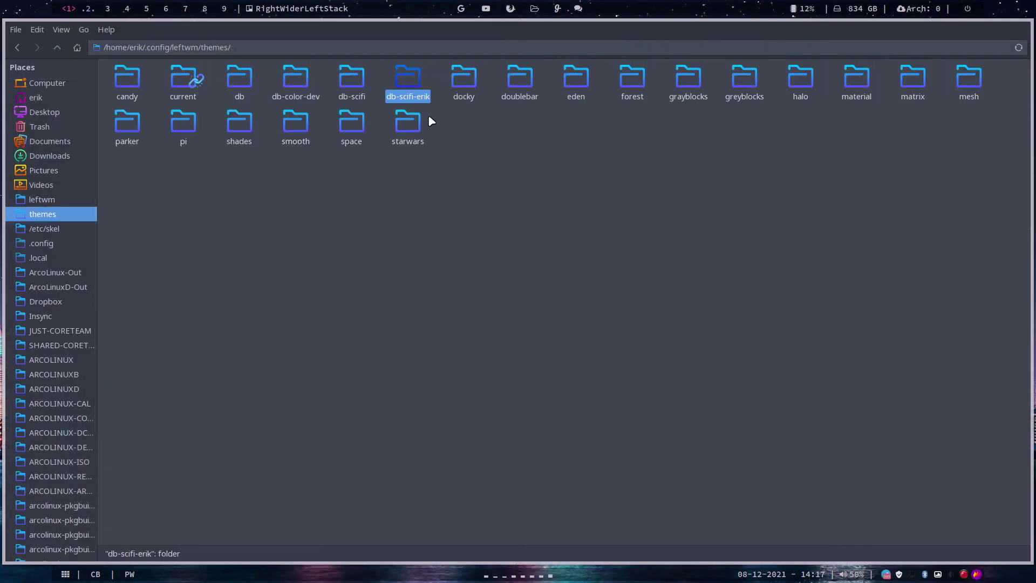
left_click(326, 71)
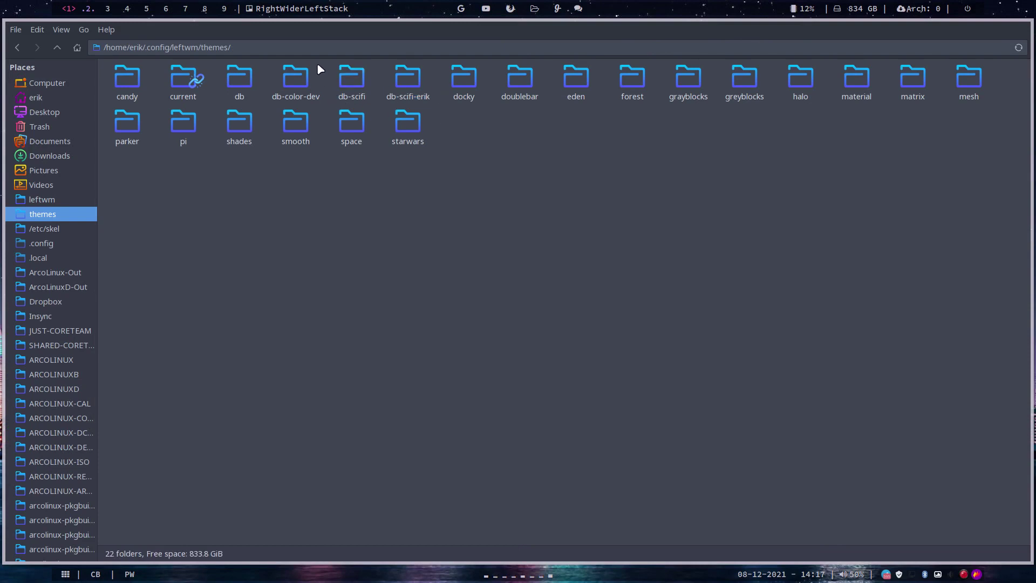
left_click_drag(318, 65, 407, 86)
right_click(406, 85)
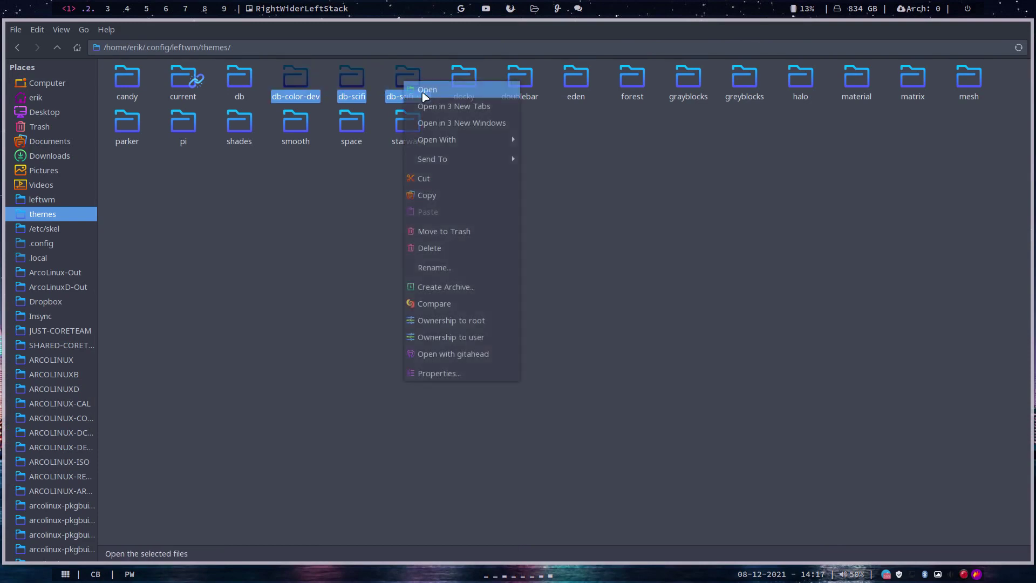
left_click(353, 224)
left_click(349, 213)
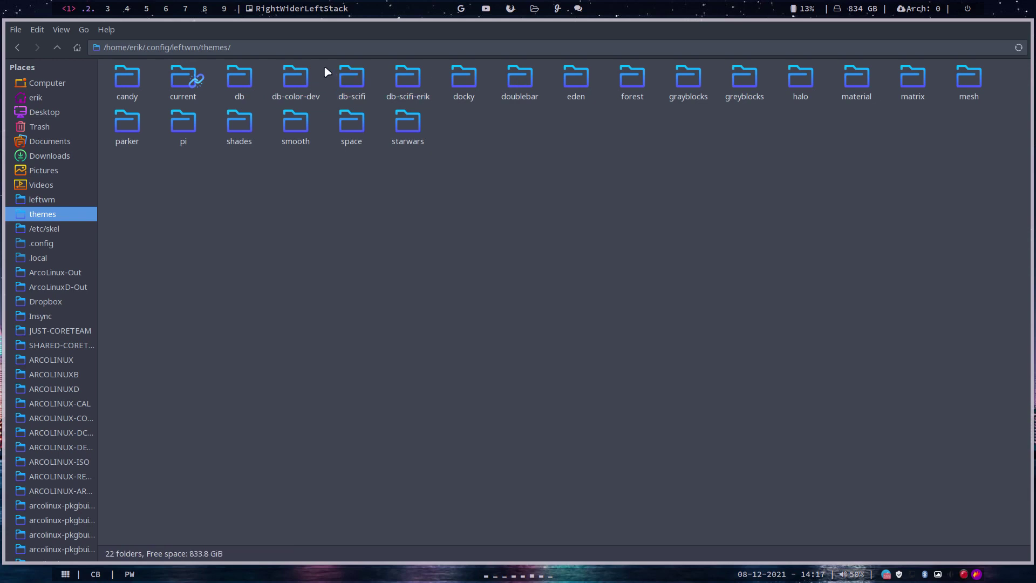
left_click_drag(325, 71, 411, 85)
right_click(411, 85)
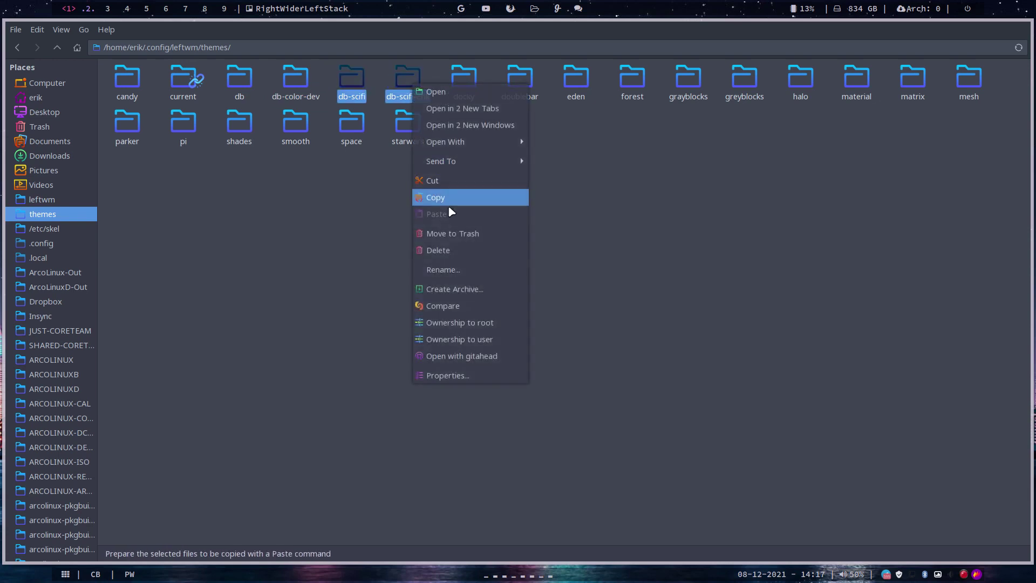
left_click(463, 306)
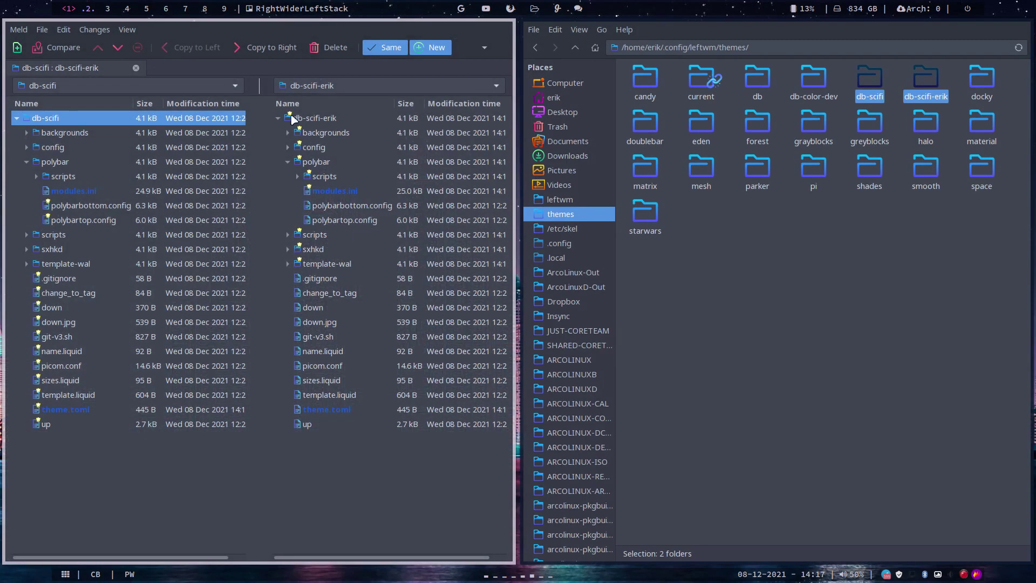
left_click(380, 49)
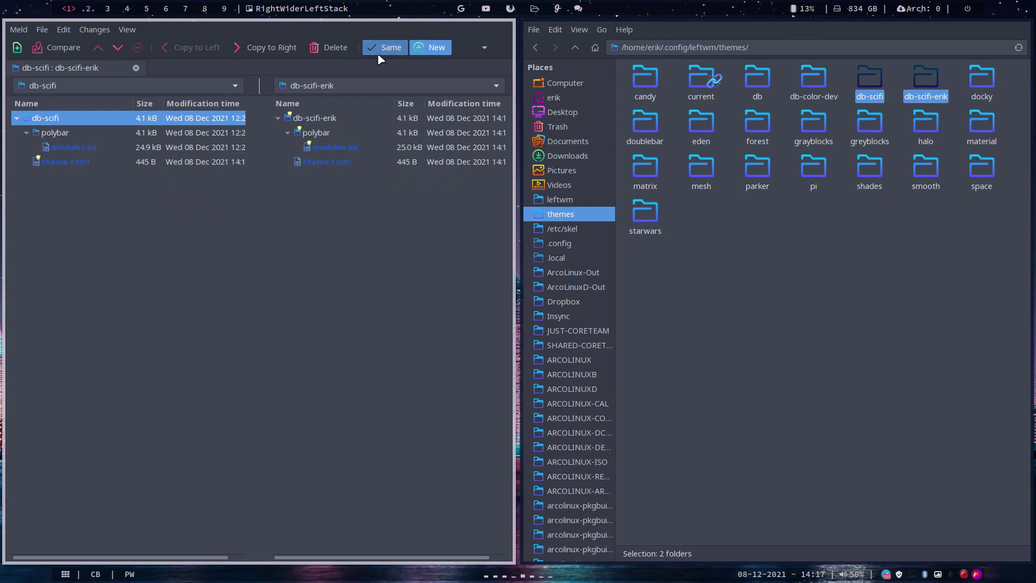
left_click(340, 162)
left_click(332, 148)
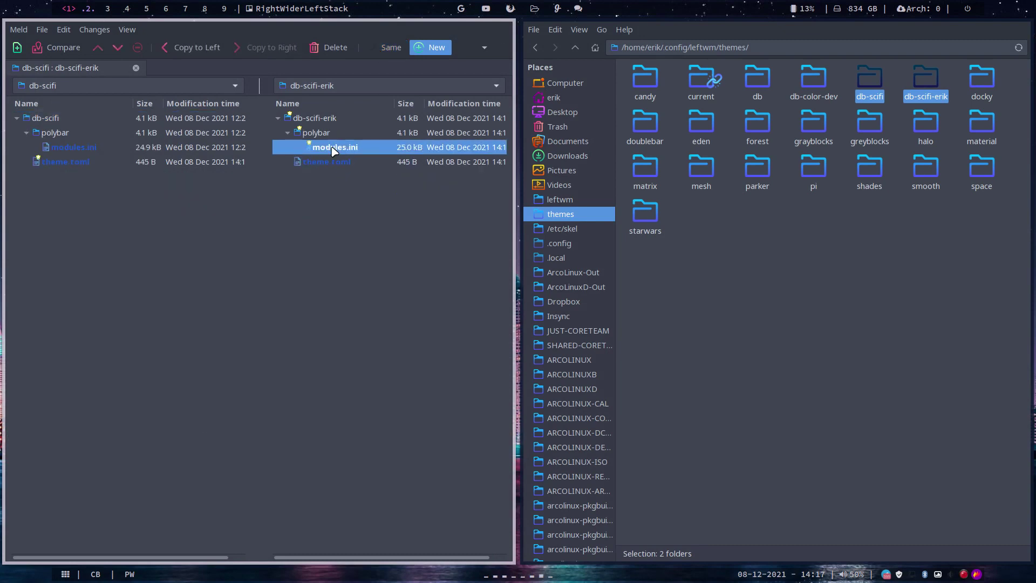
double_click(332, 149)
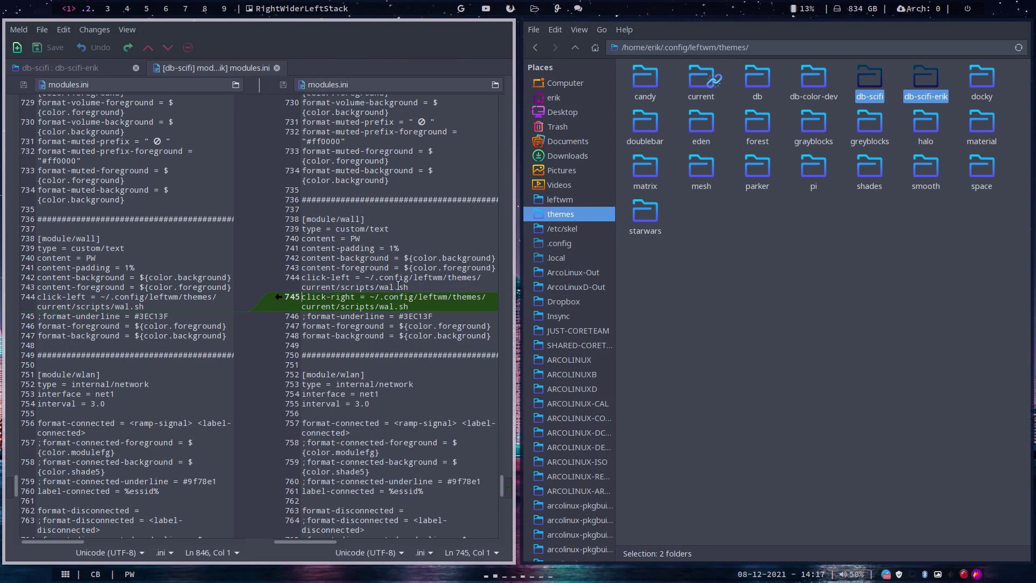
left_click(395, 248)
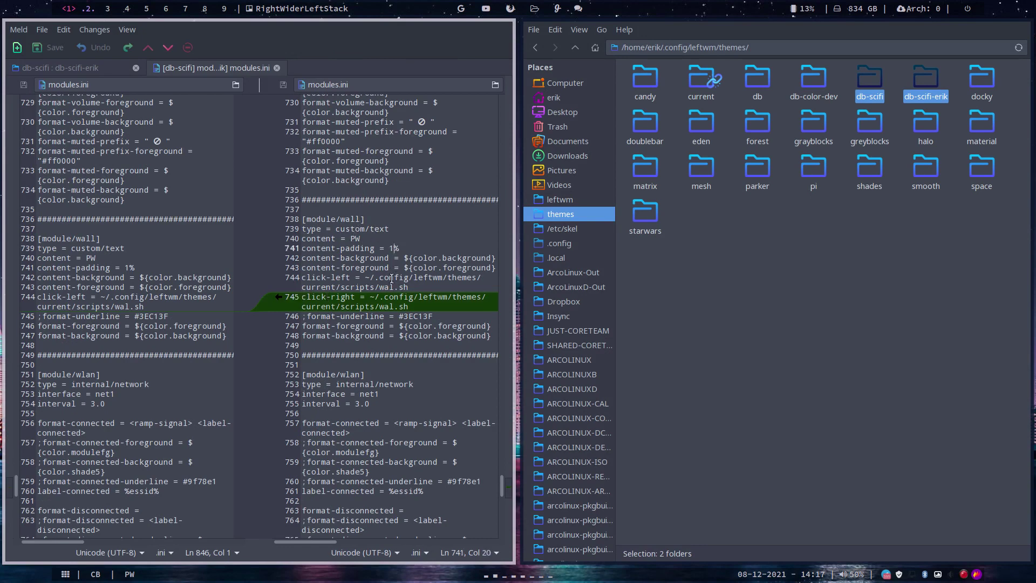
scroll(391, 278, "up", 5)
scroll(395, 212, "up", 10)
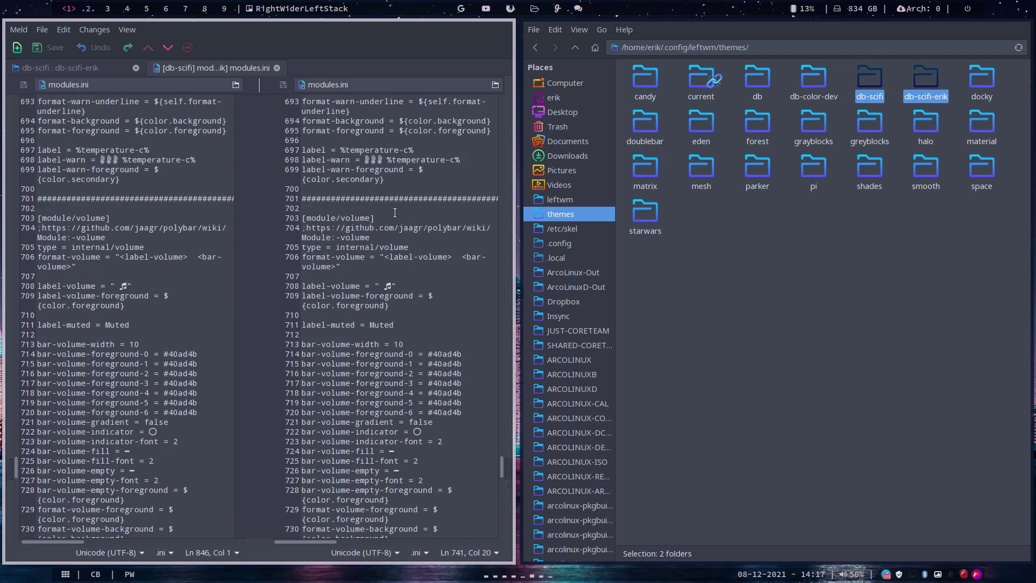
left_click(276, 68)
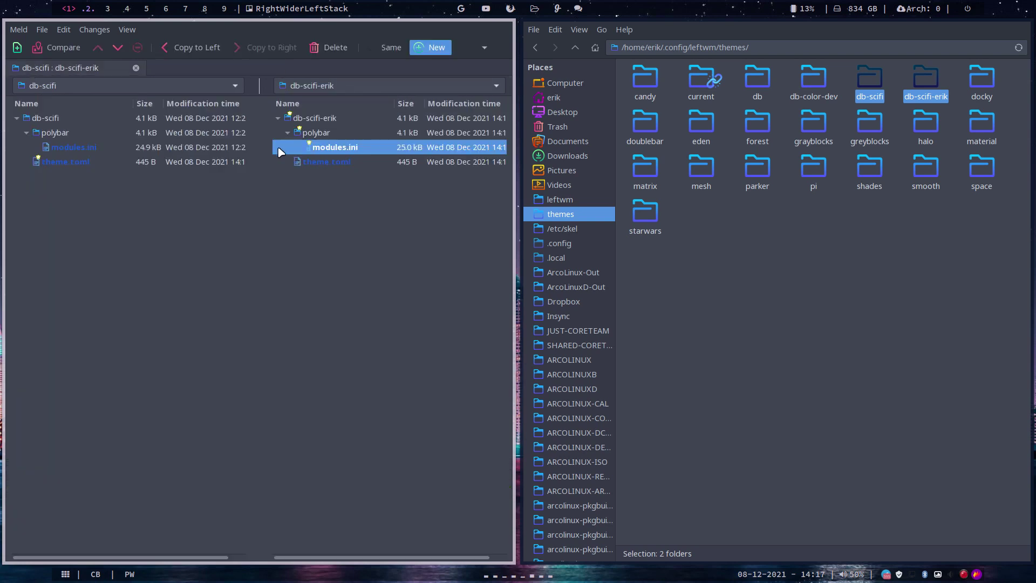
double_click(325, 162)
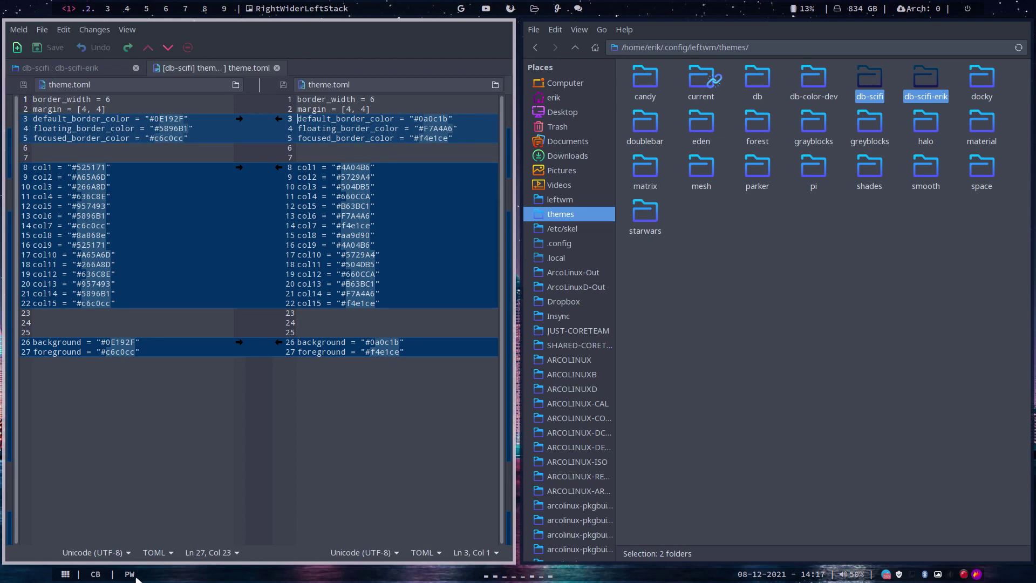
left_click(276, 68)
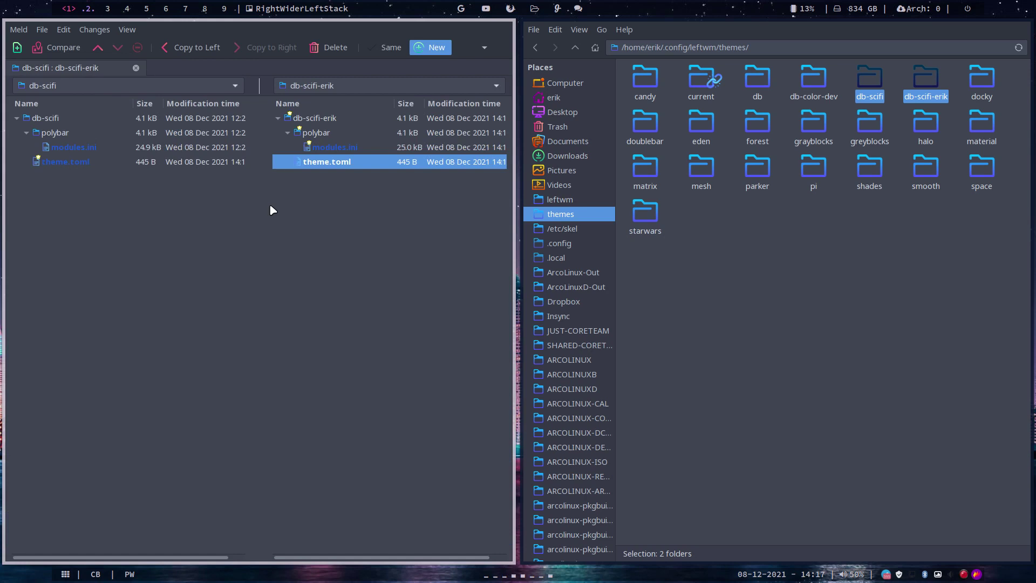
key("super+q")
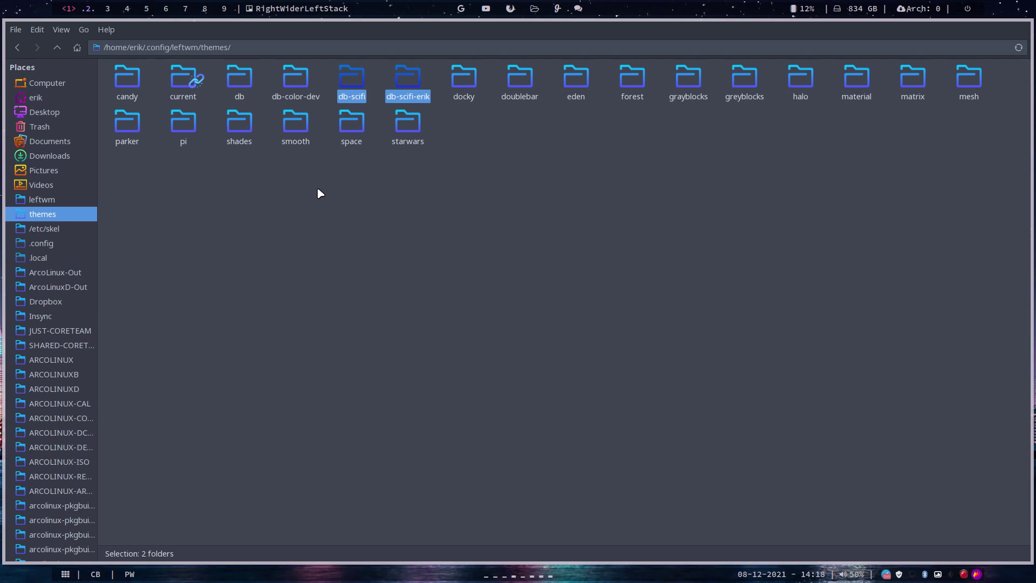
left_click(353, 88)
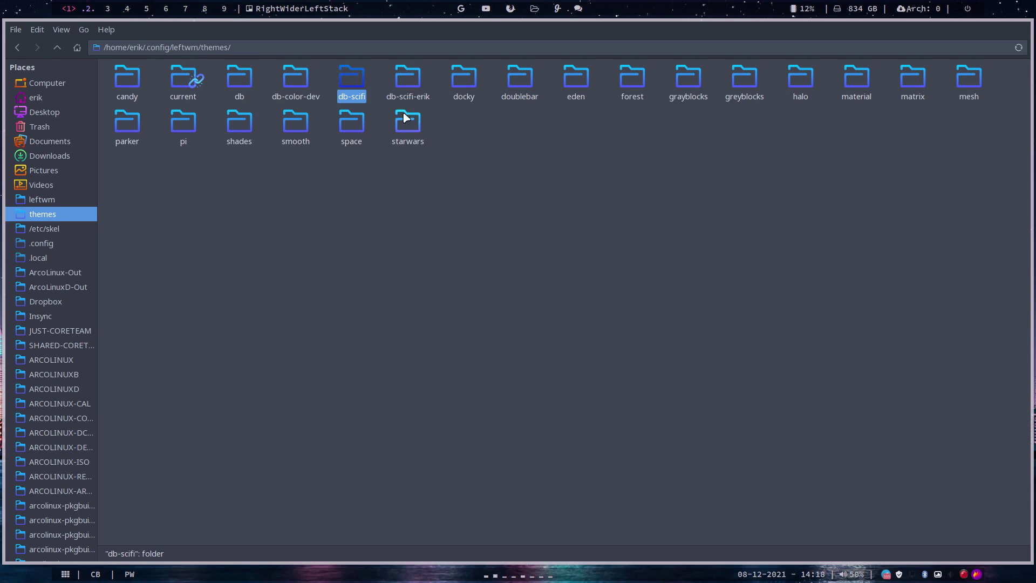
left_click(408, 80)
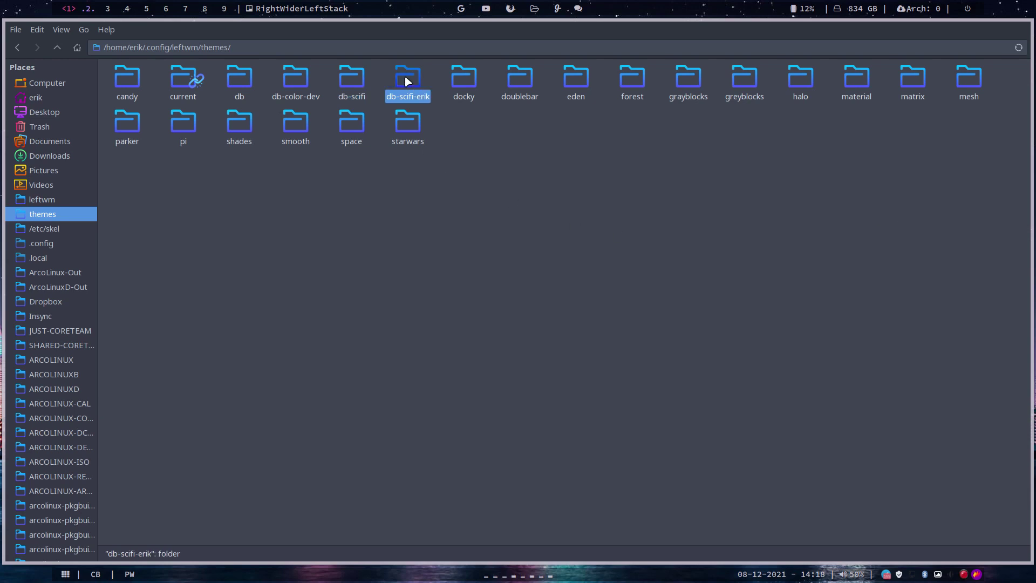
left_click(420, 251)
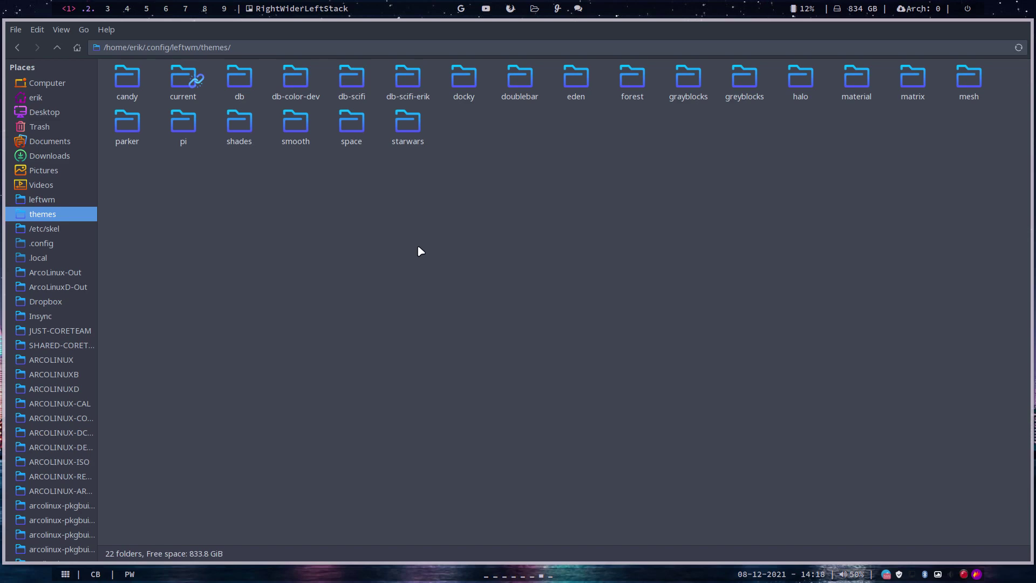
key("super+Return")
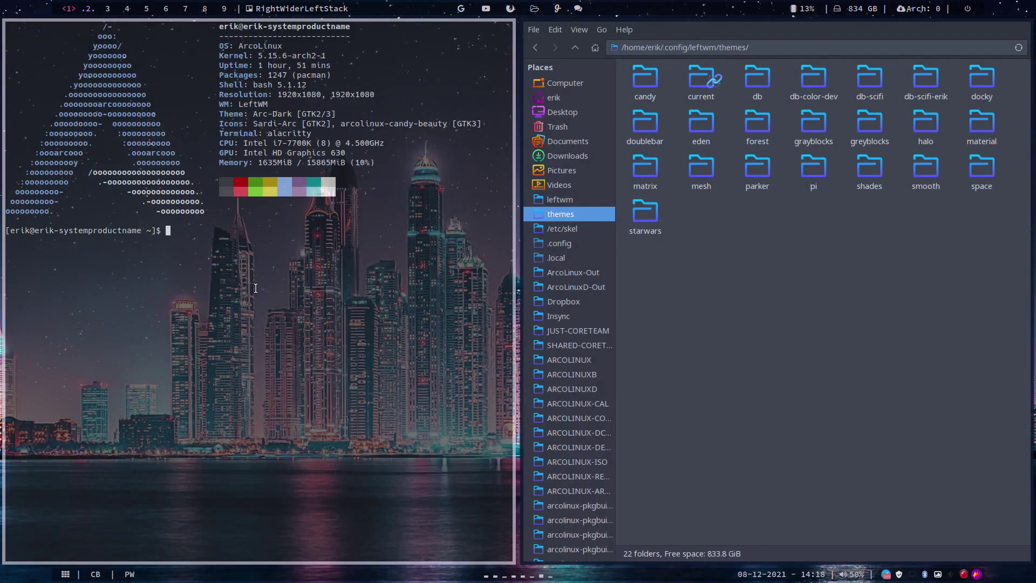
Step: Run 'ltupd' to list LeftWM themes and highlight the LOCAL/db-scifi-erik entry
type("ltupd")
key("Return")
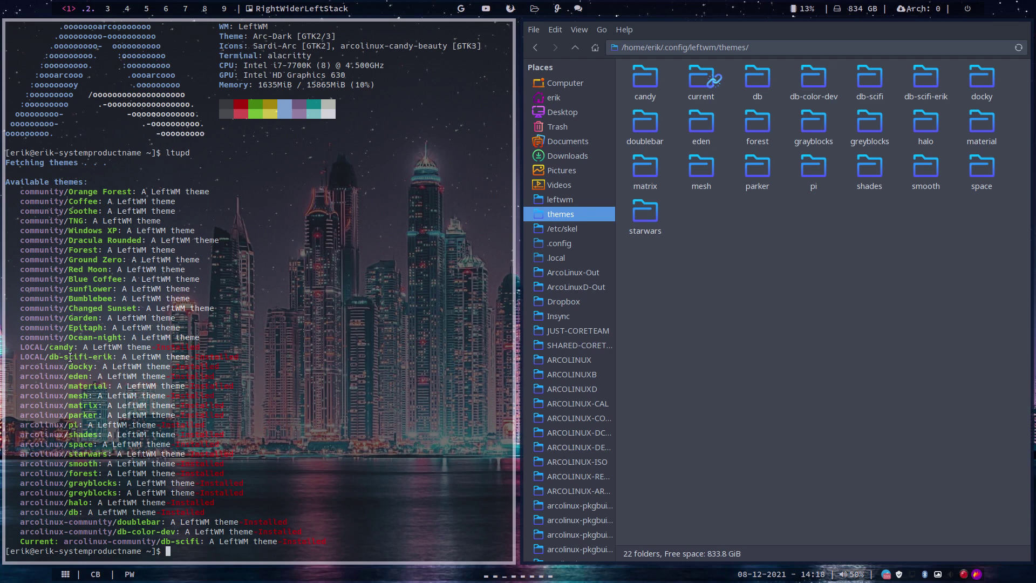
left_click_drag(49, 357, 111, 367)
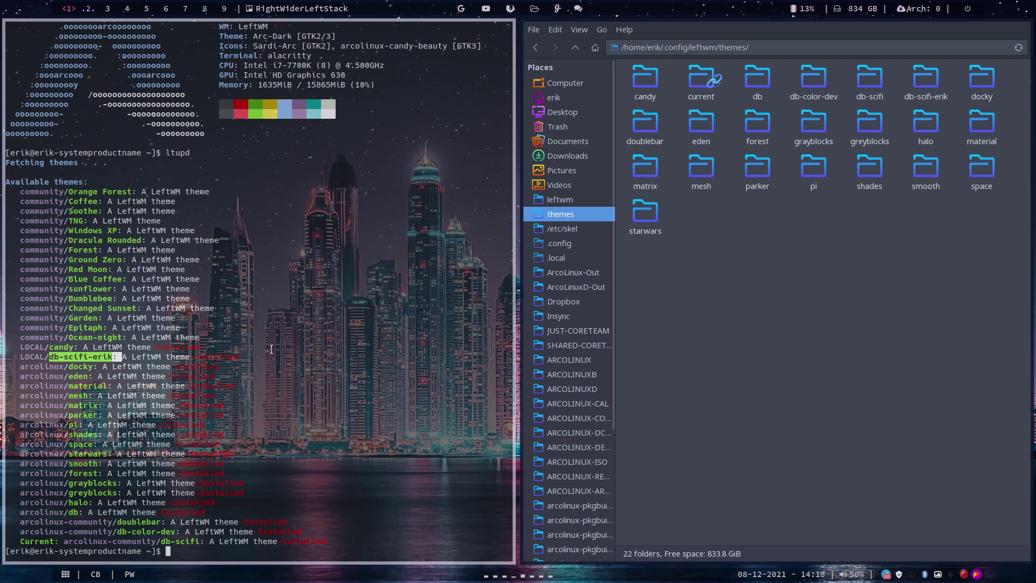
left_click(117, 360)
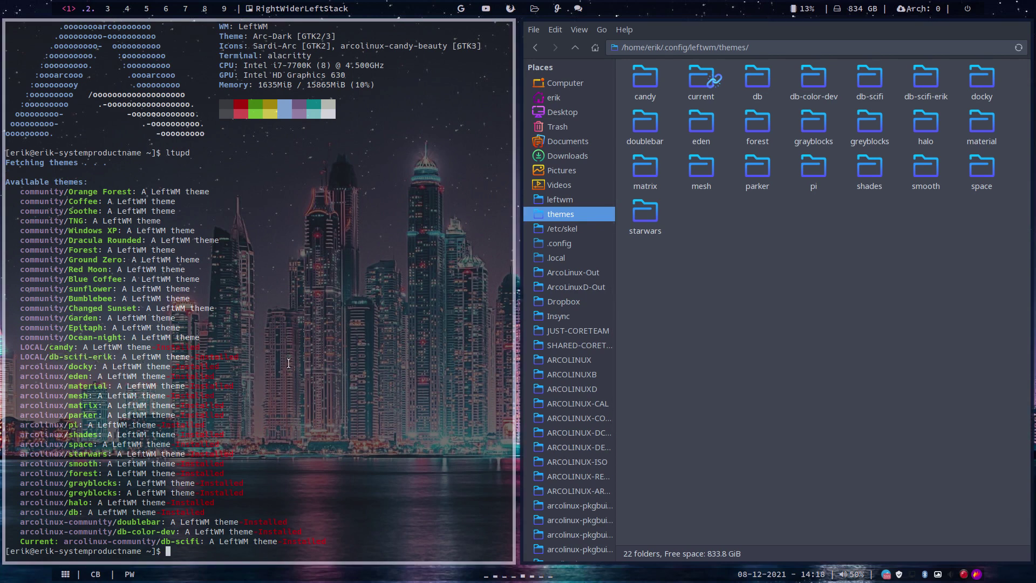
left_click_drag(288, 357, 15, 352)
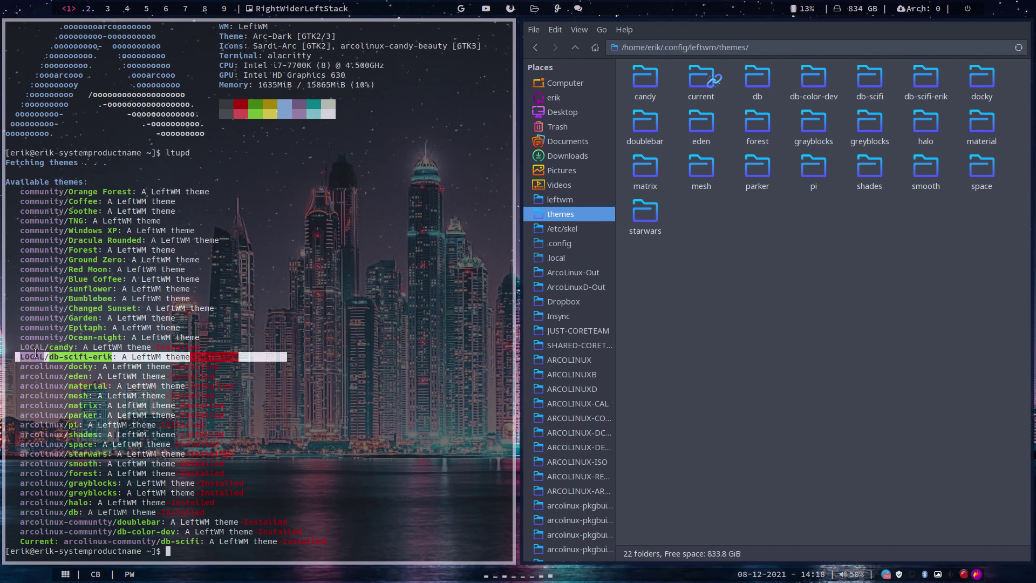
left_click(321, 487)
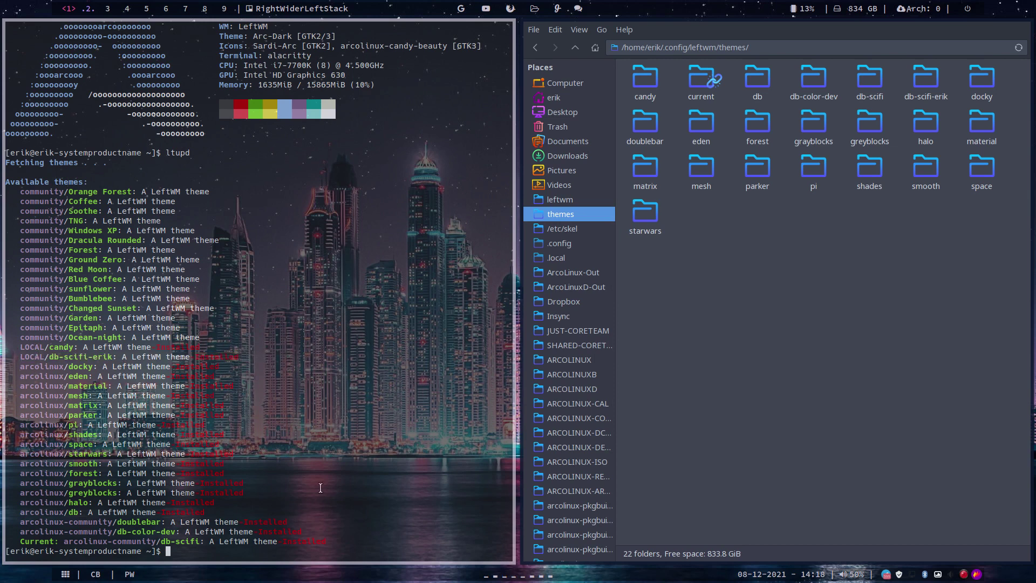
type("lta db-scfi")
Step: Correct the theme name to db-scifi-erik in the lta command and apply it as the LeftWM theme
key("BackSpace")
key("BackSpace")
type("ifi-erik")
key("Return")
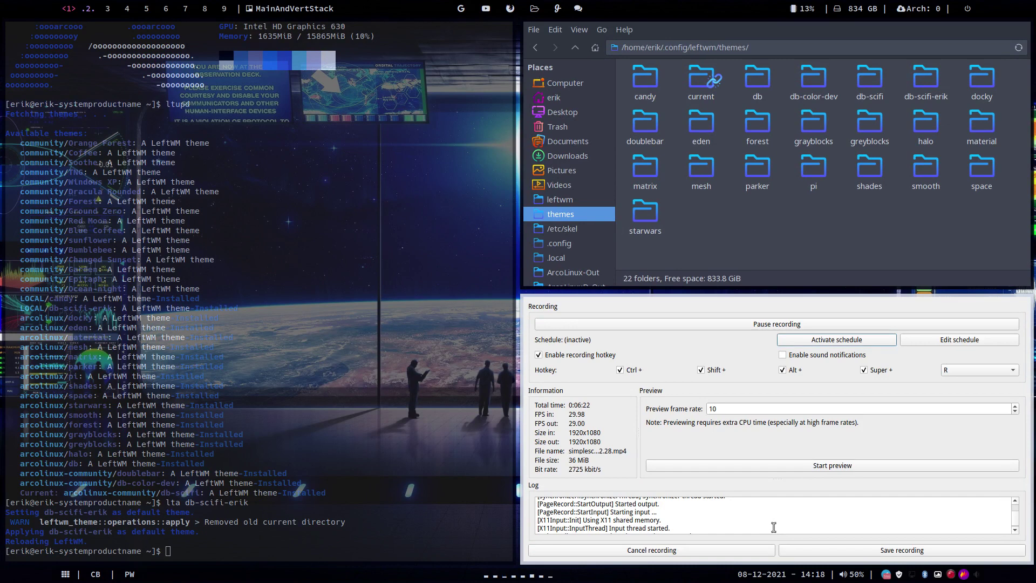
key("Tab")
key("Tab")
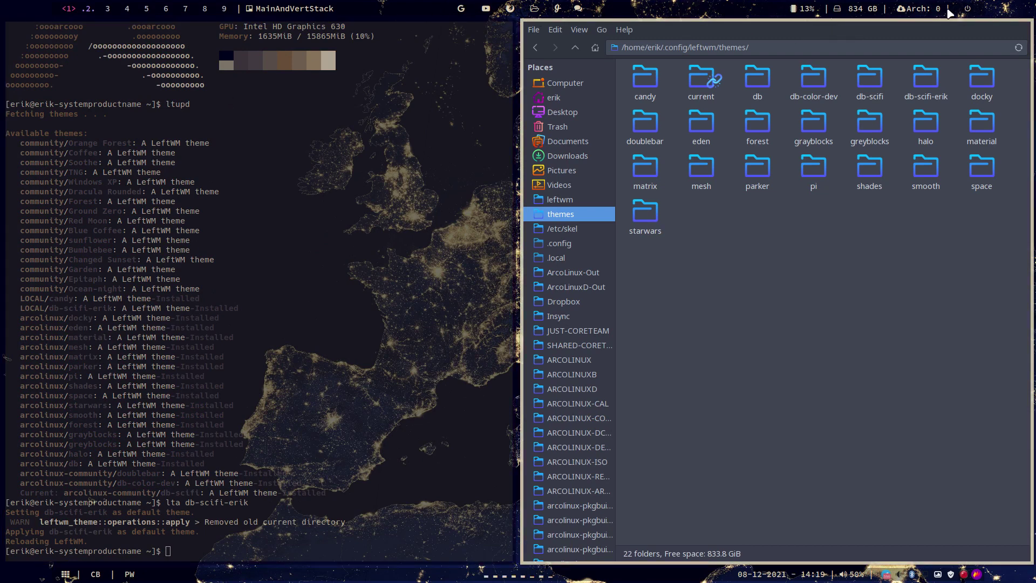
Step: Cycle the top-bar layout indicator until the windows use the MainAndDeck layout
left_click(292, 9)
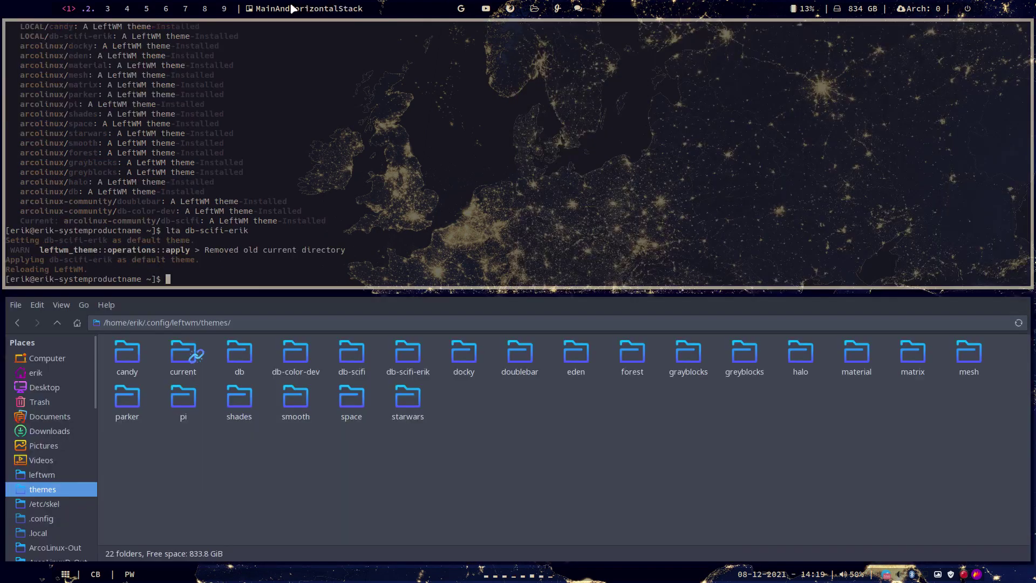
left_click(292, 12)
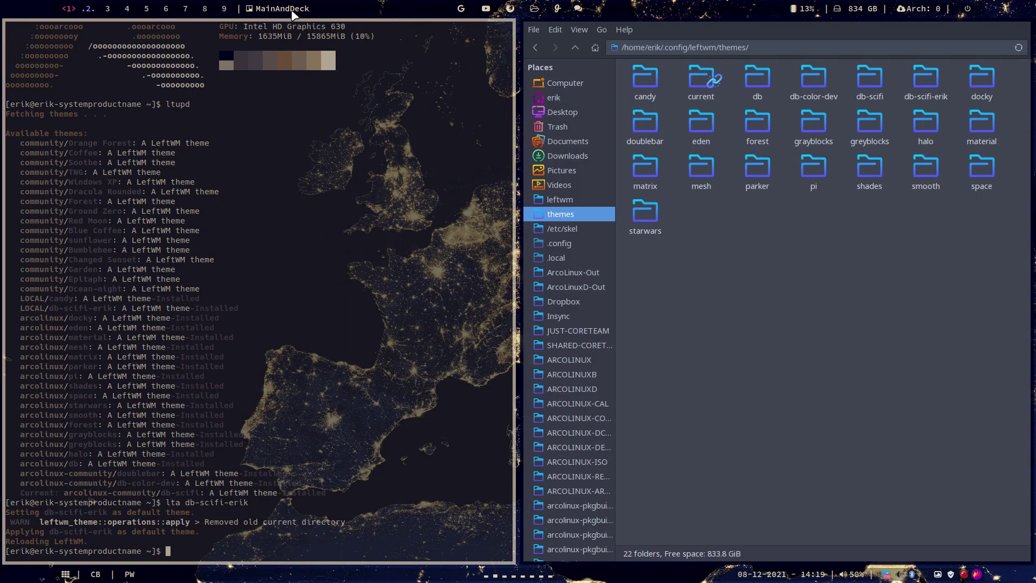